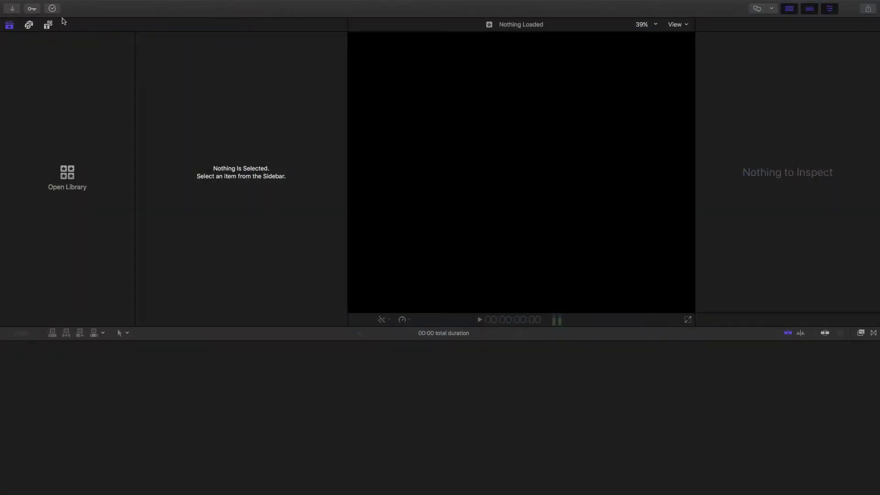
Step: Create a new library named FCP Phone Kit in the Movies folder
click(76, 5)
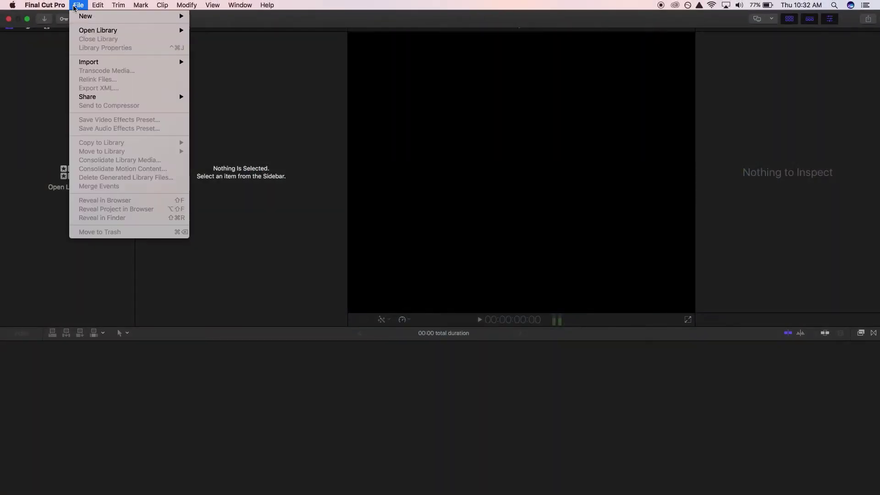
mouse_move(167, 16)
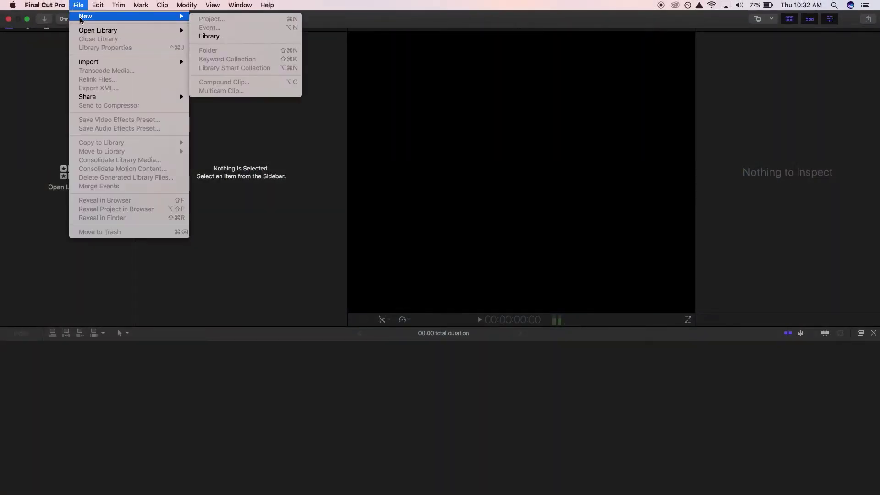
click(224, 38)
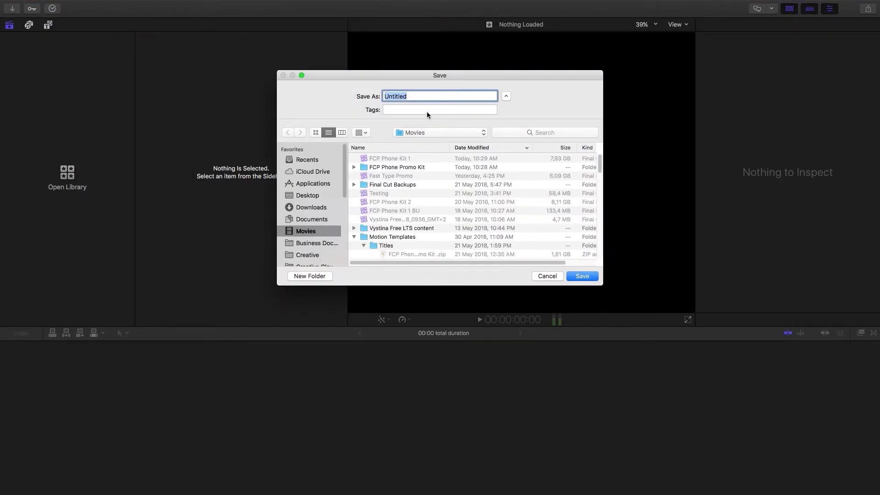
text(FCP Phone Kit)
key(Return)
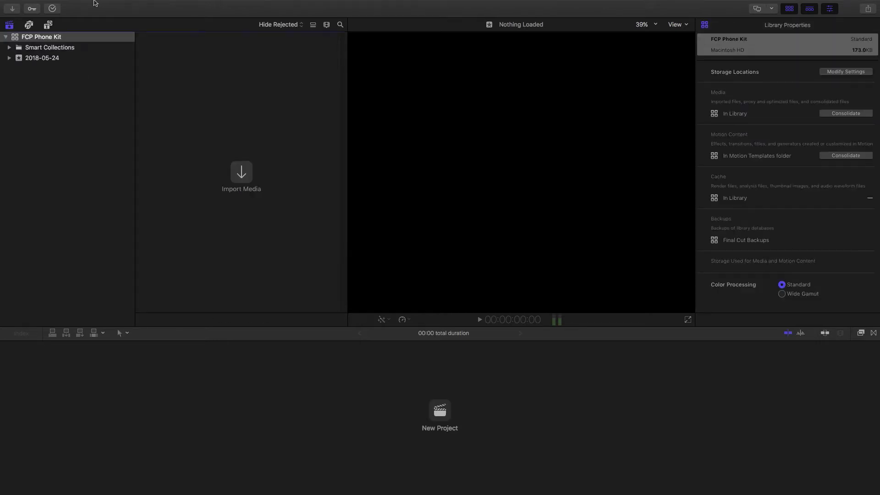
Step: Create a project named Phone in the 2018-05-24 event, keeping 1080p HD, 1920x1080 and 30p
click(81, 5)
mouse_move(87, 16)
click(206, 17)
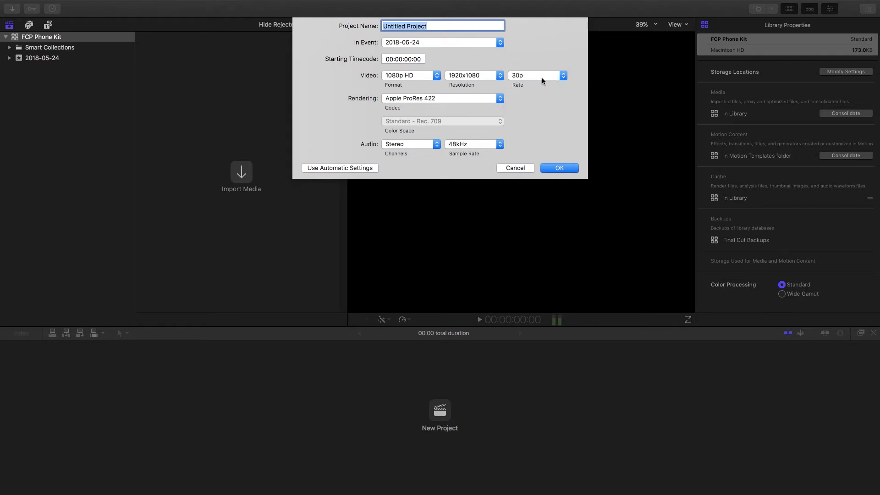
click(548, 76)
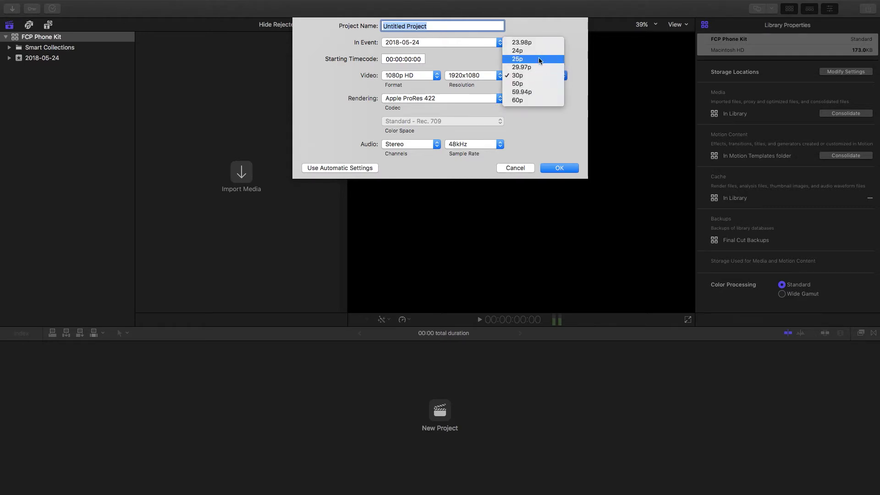
click(576, 78)
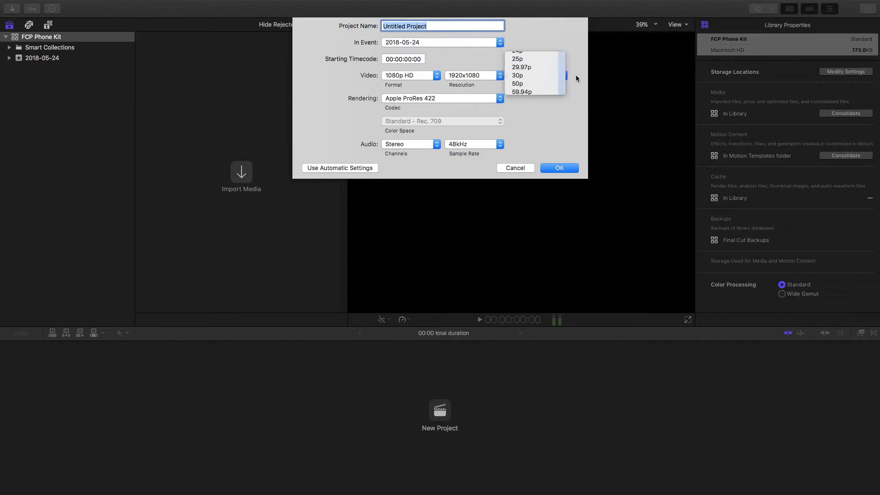
triple_click(430, 25)
text(Ph)
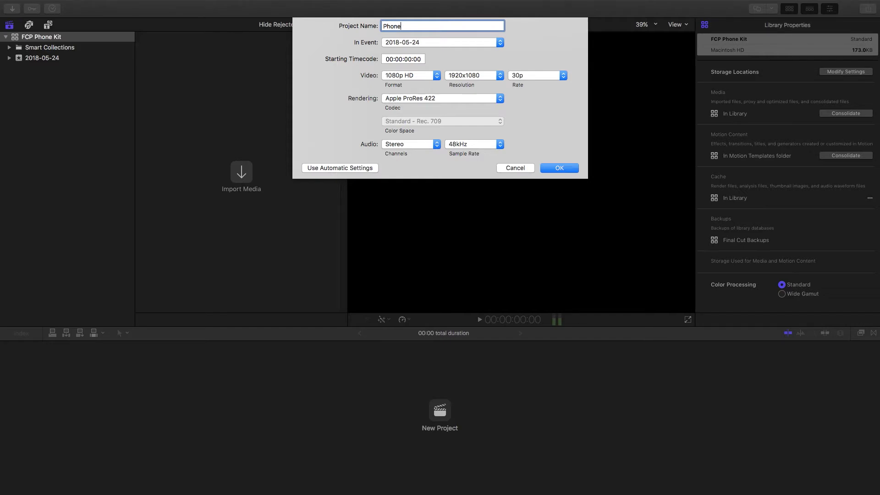
text(one)
key(Return)
Step: Browse the FCP Phone Promo Kit titles and add Phone 1 from Phones - Single at the start of the timeline
click(51, 26)
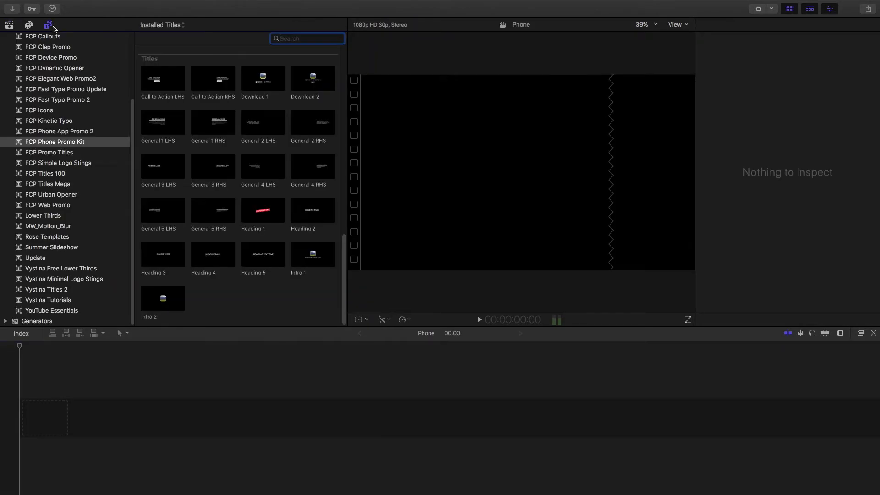
click(315, 334)
scroll(338, 290, up, 10)
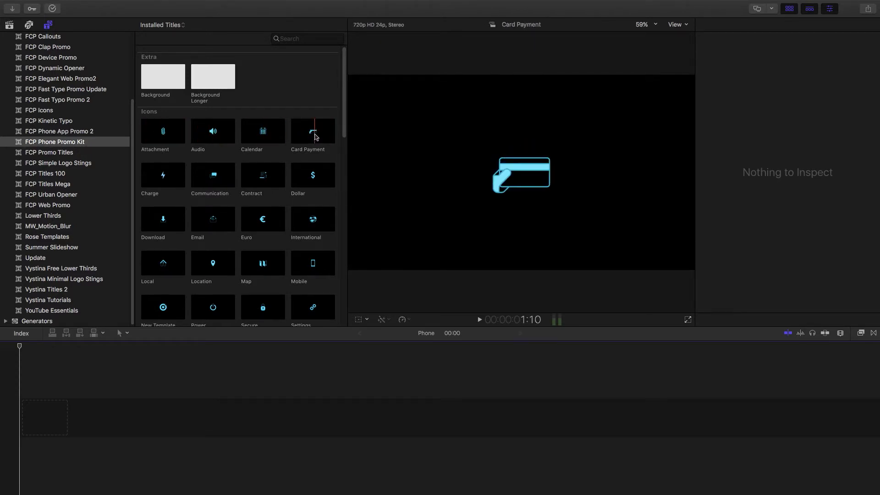
drag(345, 80, 354, 179)
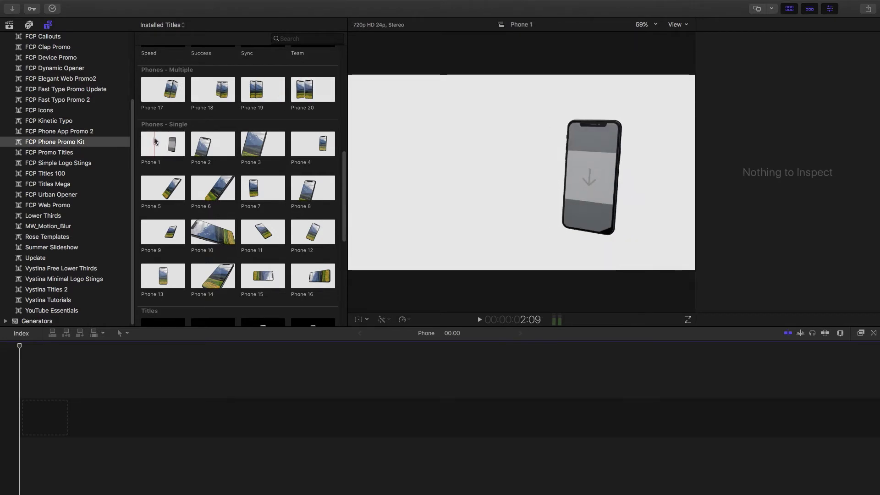
drag(344, 186, 352, 259)
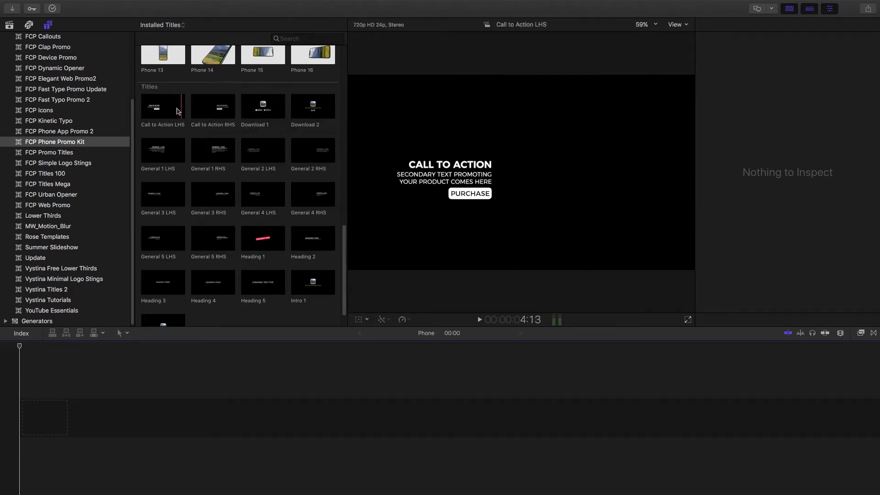
drag(344, 276, 347, 205)
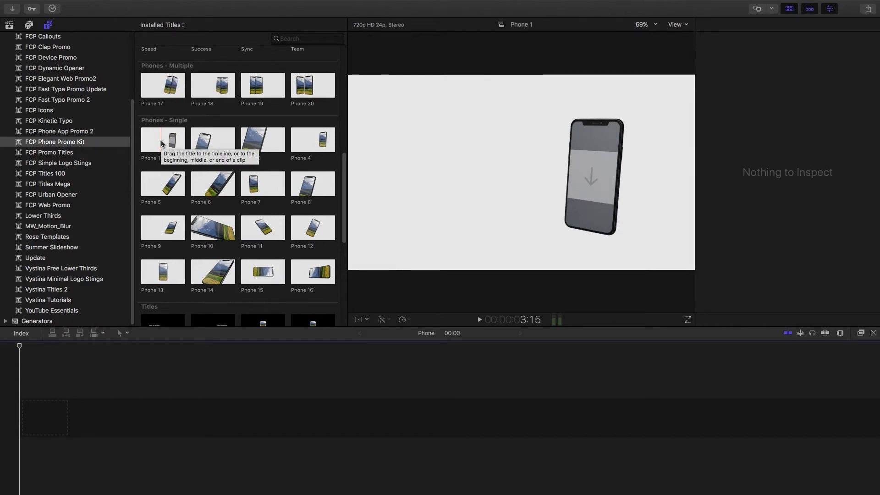
drag(162, 144, 36, 415)
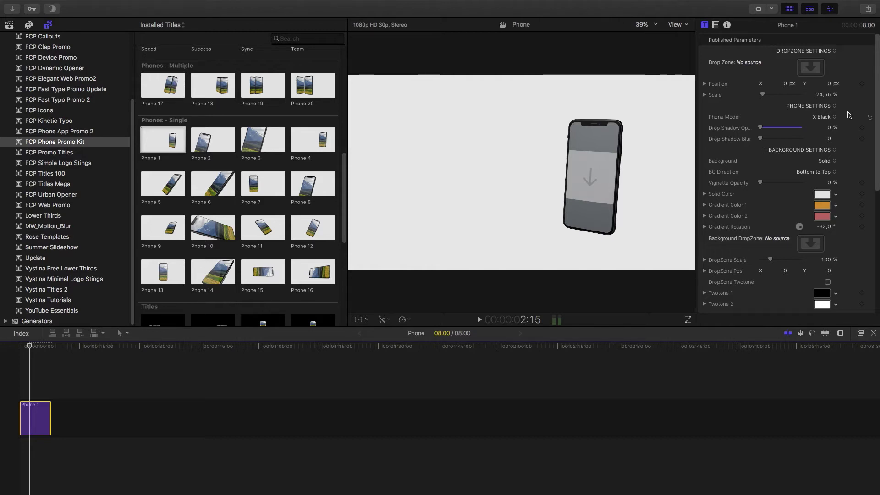
Step: Try the V30 White phone model on the Phone 1 title and play back its animation
click(827, 117)
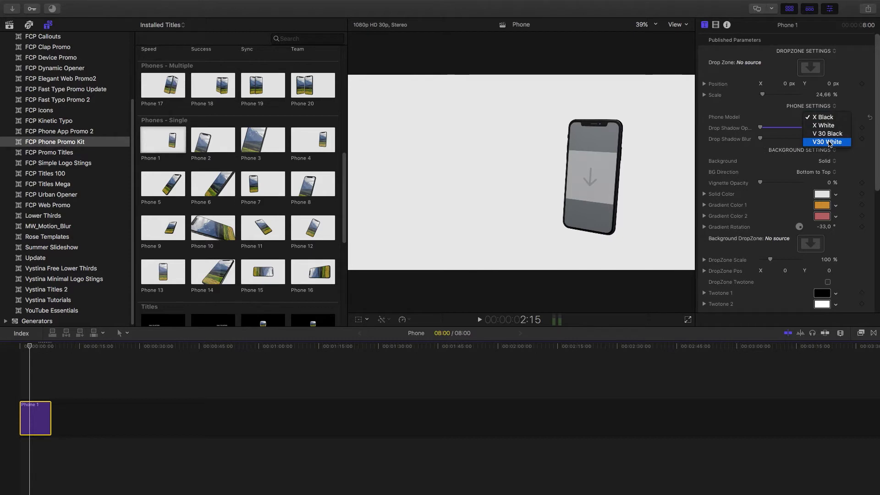
click(830, 143)
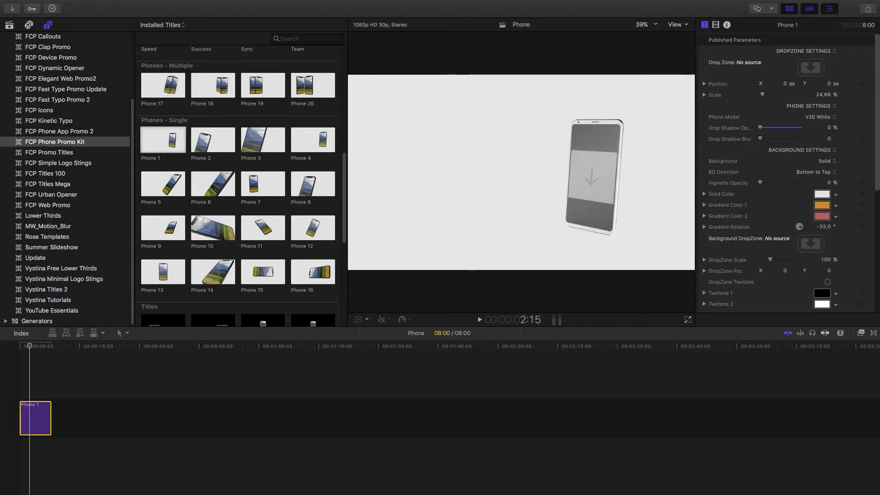
key(space)
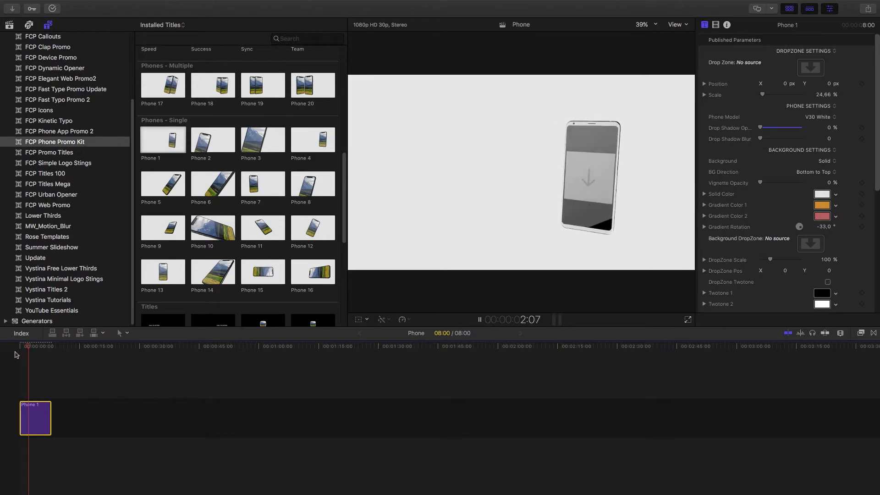
key(space)
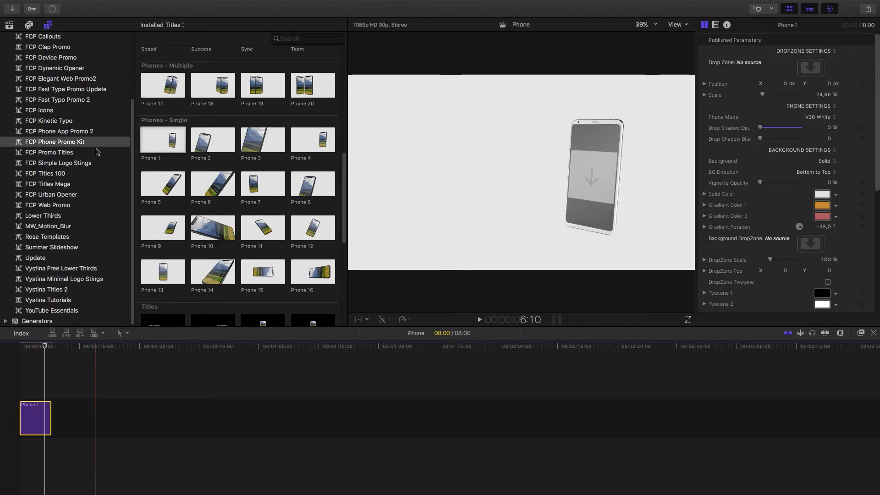
Step: Preview the images in the FCP Phone Promo Kit folder and import all of them into the 2018-05-24 event
click(77, 5)
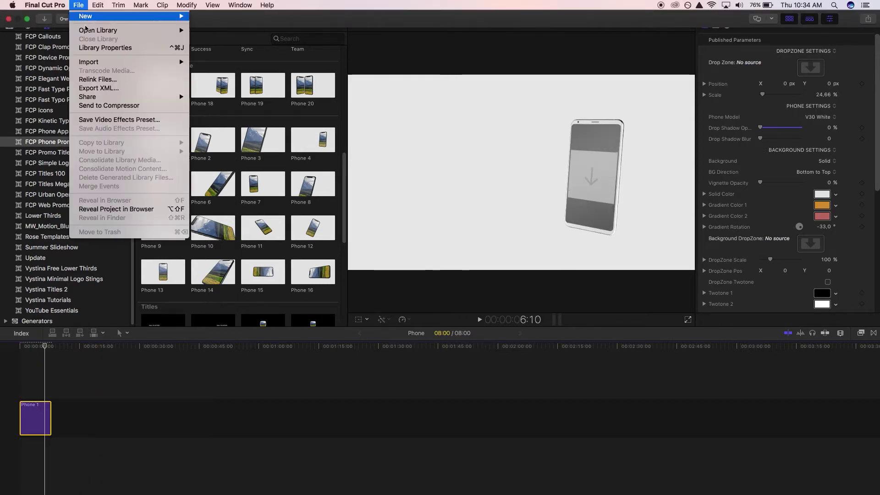
click(260, 66)
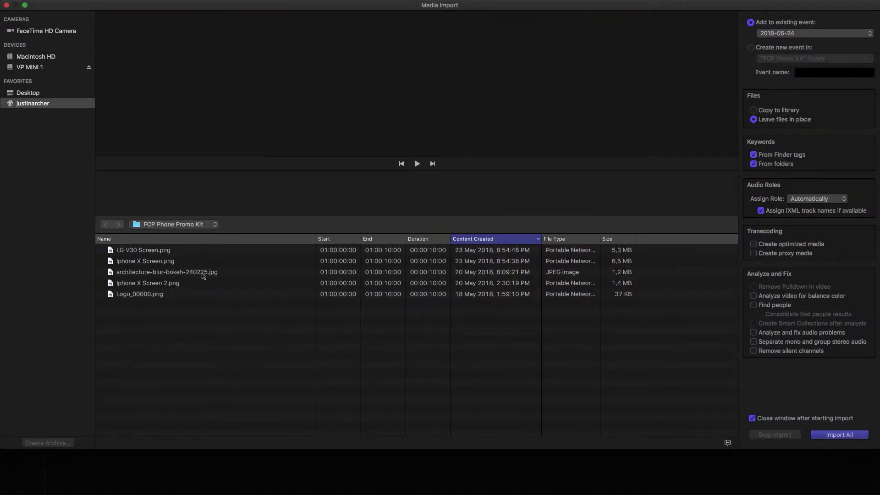
click(174, 261)
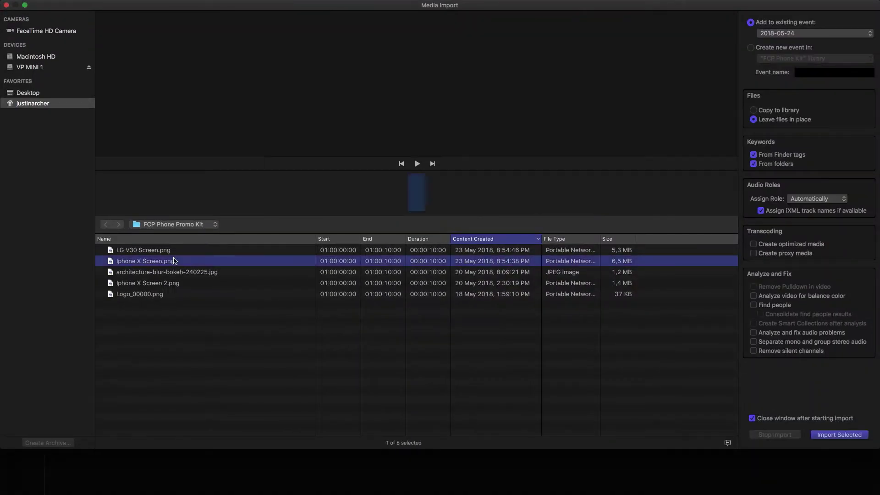
key(Up)
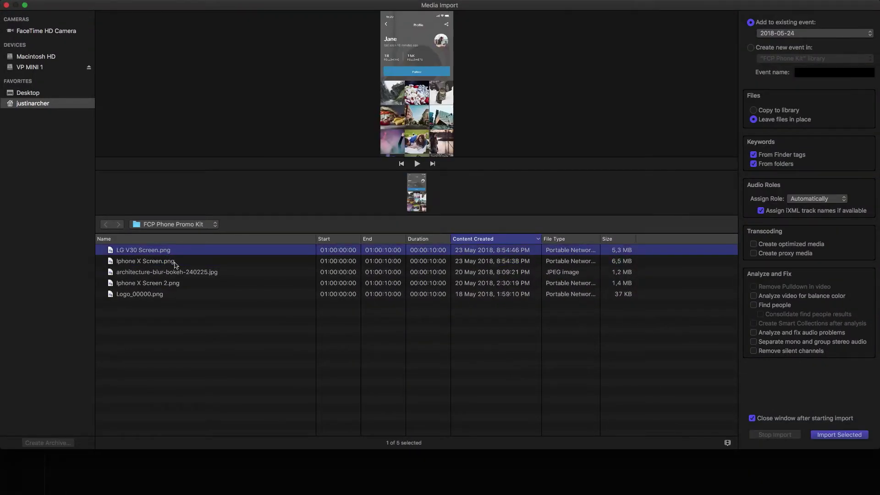
click(184, 263)
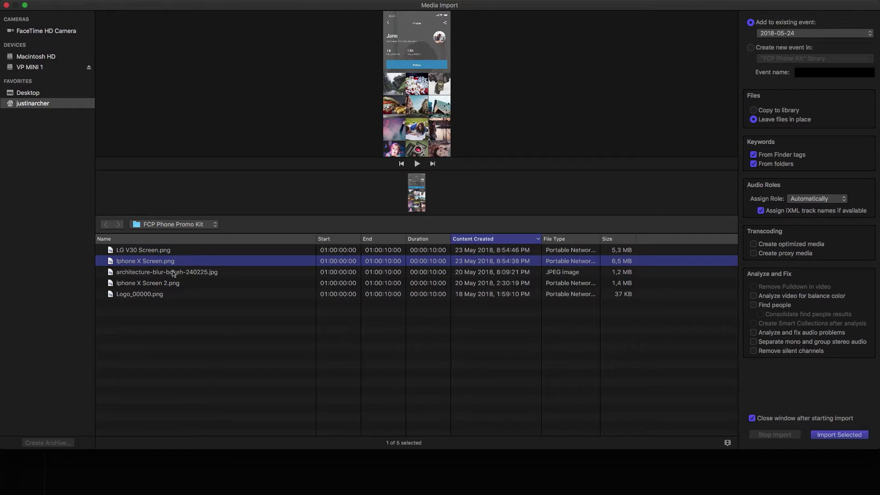
click(173, 272)
click(169, 287)
click(157, 293)
click(159, 271)
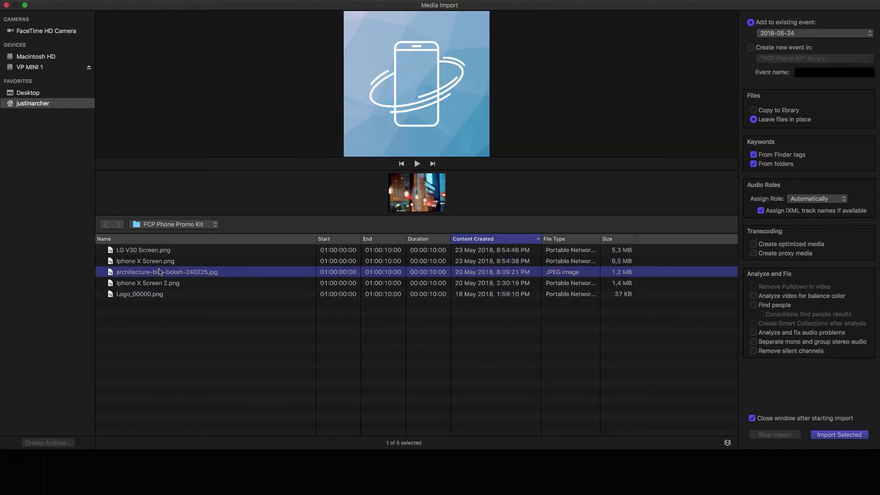
key(super+a)
click(846, 435)
Step: Set the phone model to X Black and apply the Iphone X Screen clip to the phone's drop zone
click(826, 119)
click(837, 96)
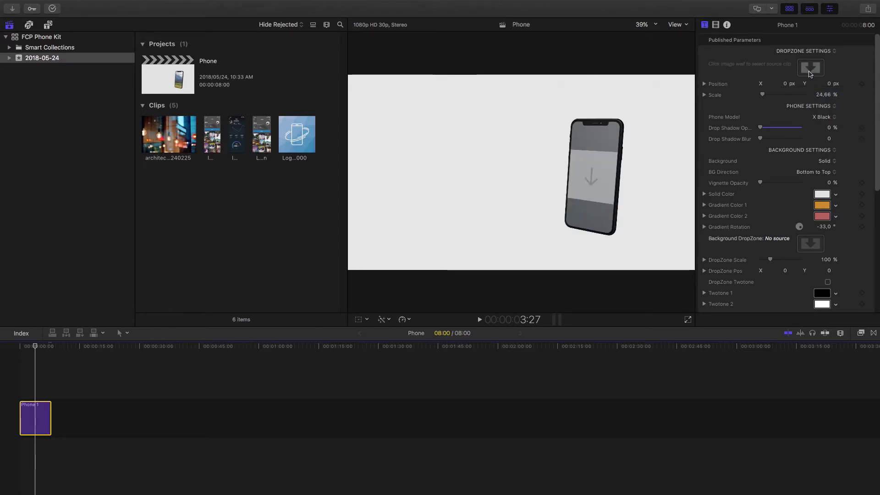
click(810, 69)
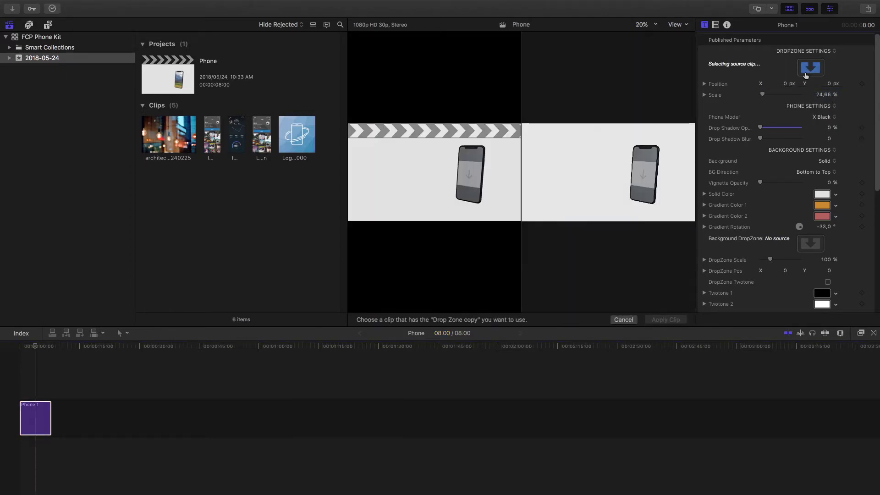
click(211, 133)
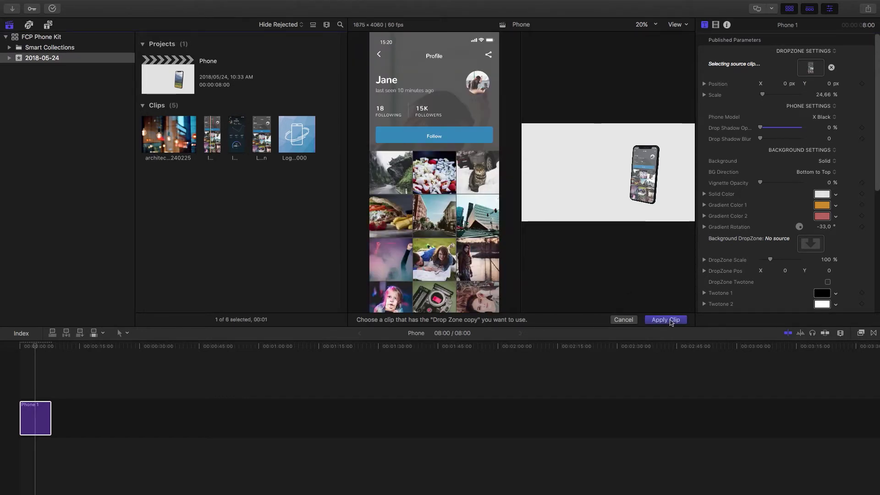
click(667, 320)
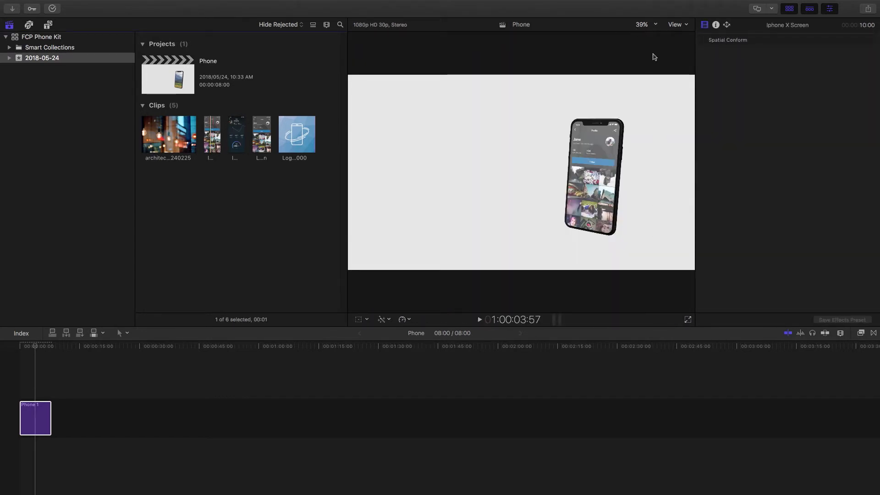
Step: Inspect the phone screen at 100% and set the drop zone's Y position to 0,2 px
click(653, 25)
click(656, 87)
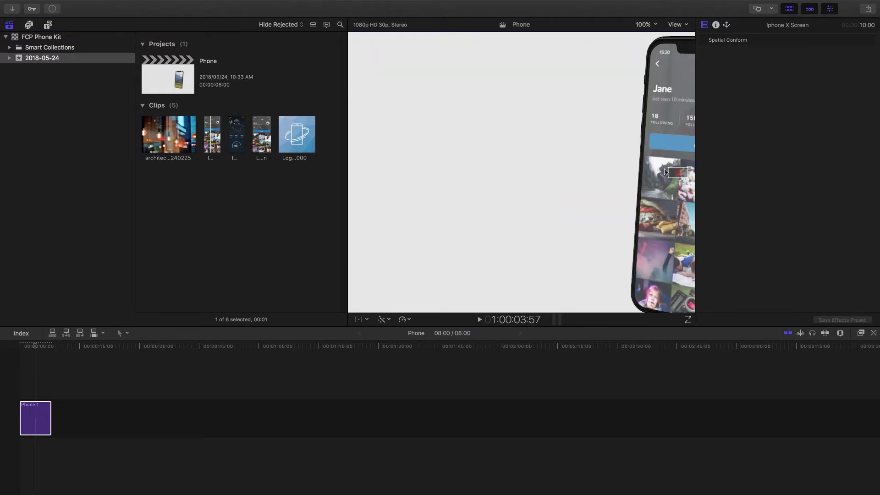
drag(682, 172, 678, 172)
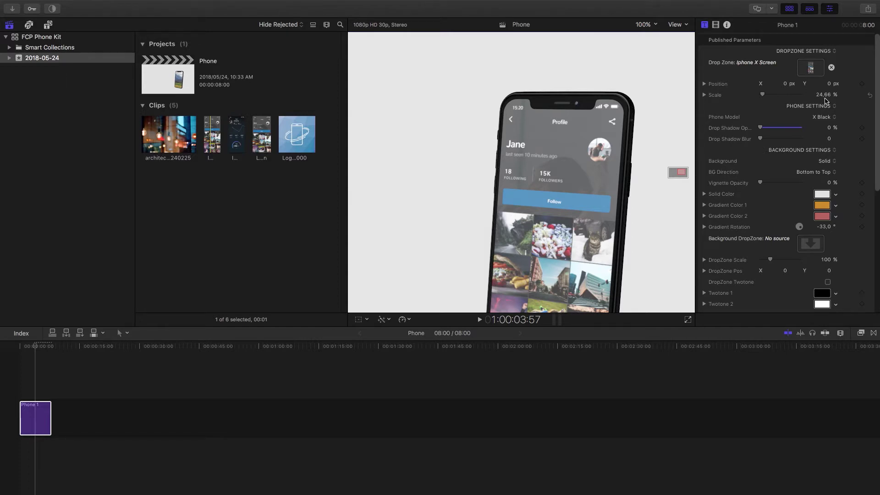
drag(681, 172, 684, 172)
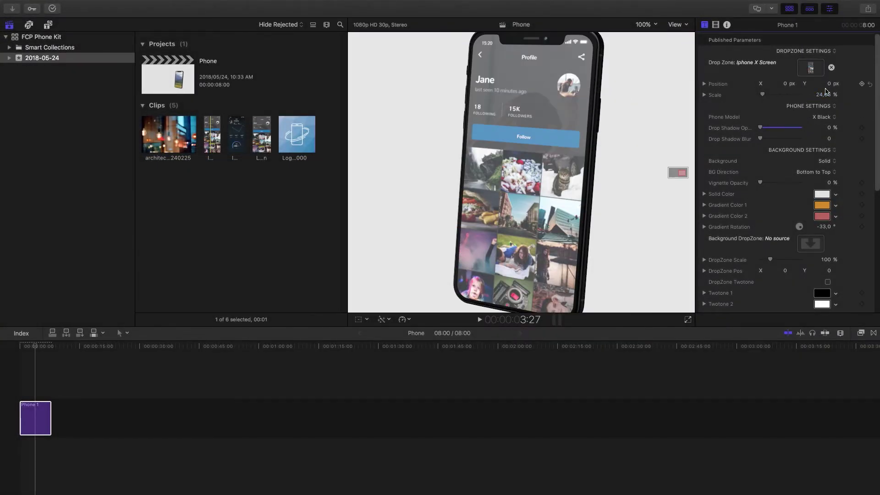
drag(829, 84, 819, 101)
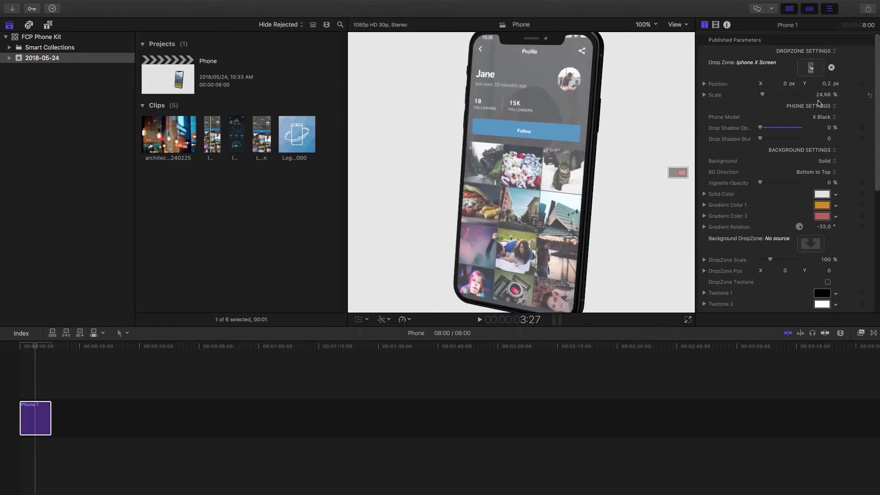
Step: Try the V 30 Black phone model and switch back to X Black
click(834, 118)
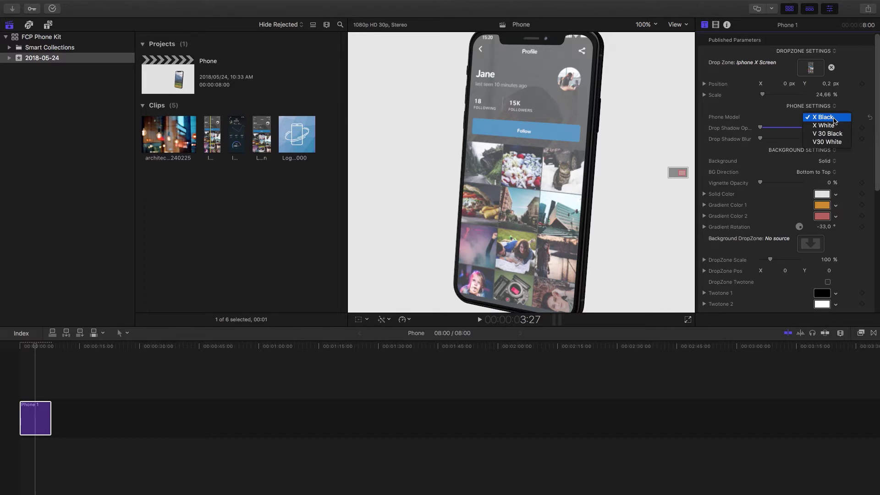
click(841, 134)
click(826, 118)
click(830, 106)
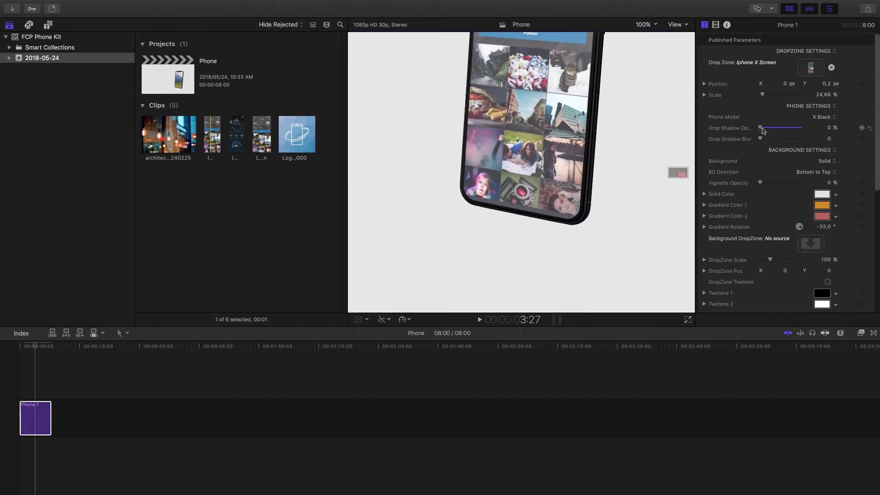
Step: Give the phone a drop shadow with 53,26 % opacity and a blur of 64,0
drag(763, 131, 783, 133)
drag(760, 138, 802, 140)
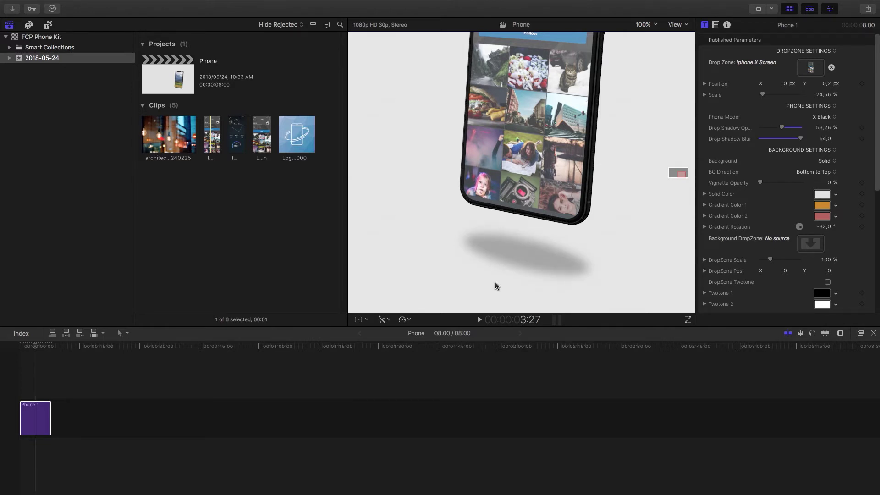
Step: Play the phone animation from the start, then reduce the phone's drop shadow blur to 0
click(24, 351)
key(space)
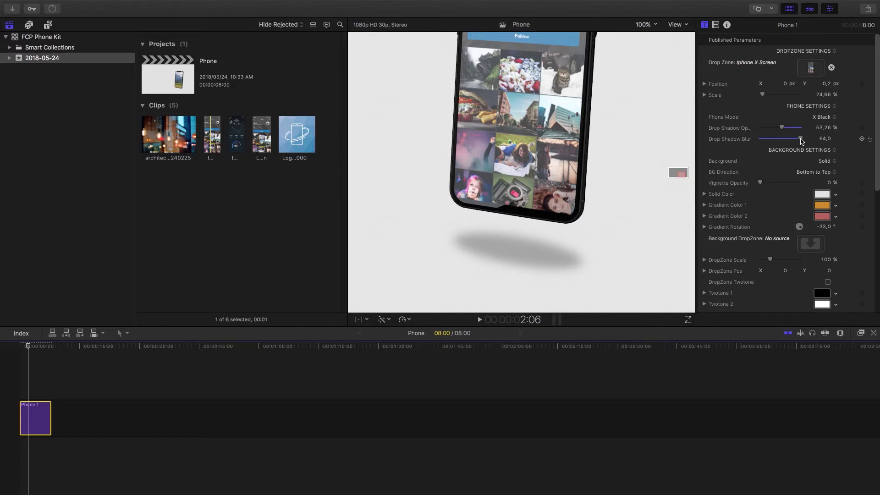
drag(803, 141, 708, 150)
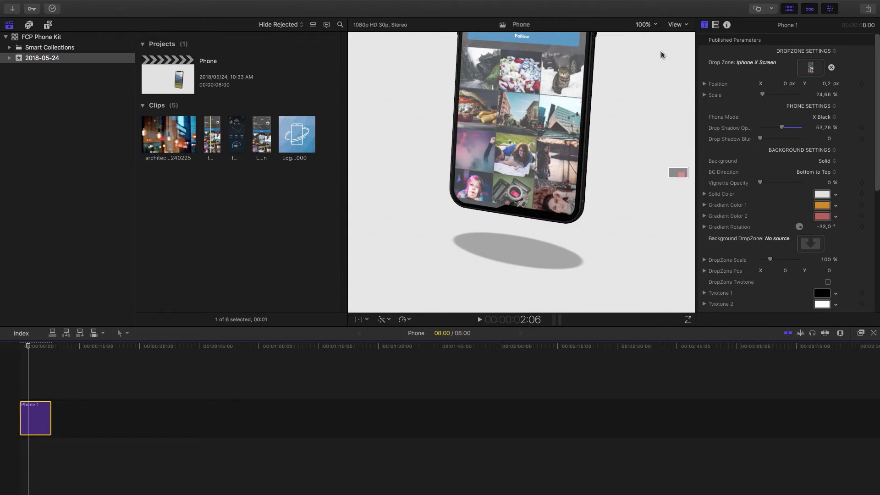
click(651, 25)
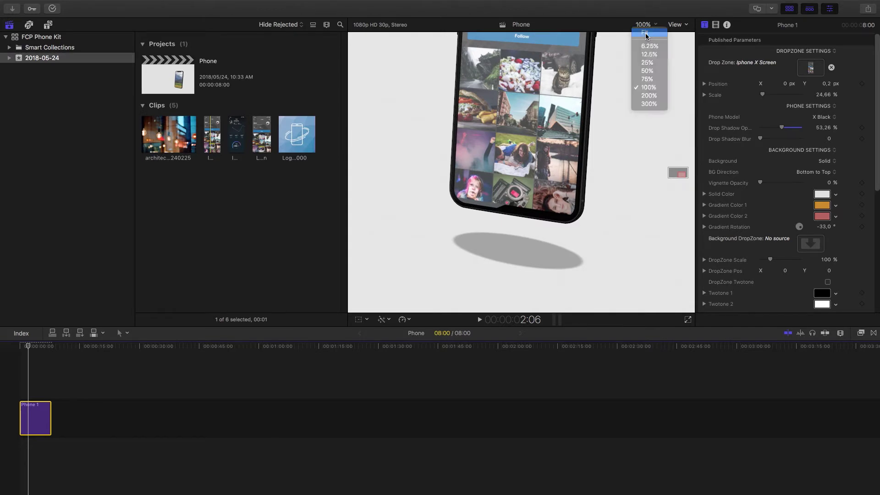
click(646, 34)
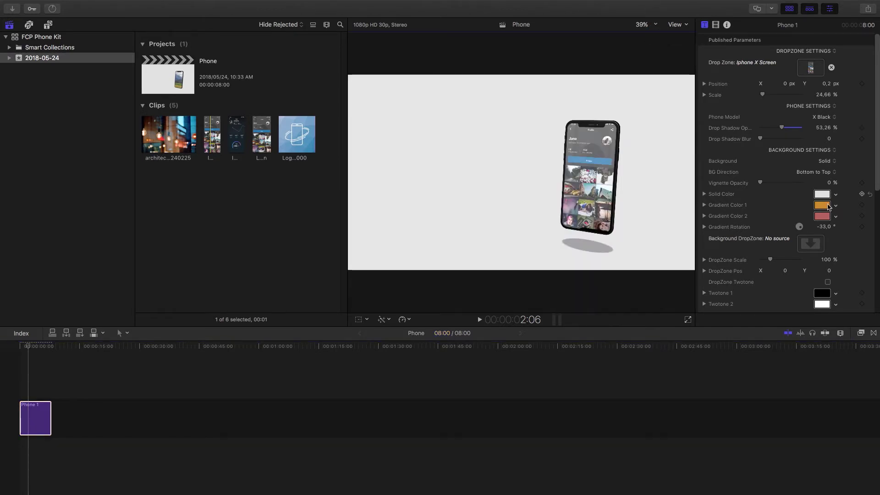
Step: Change the background's solid color to light teal, hex AFE6E6
click(36, 418)
click(822, 194)
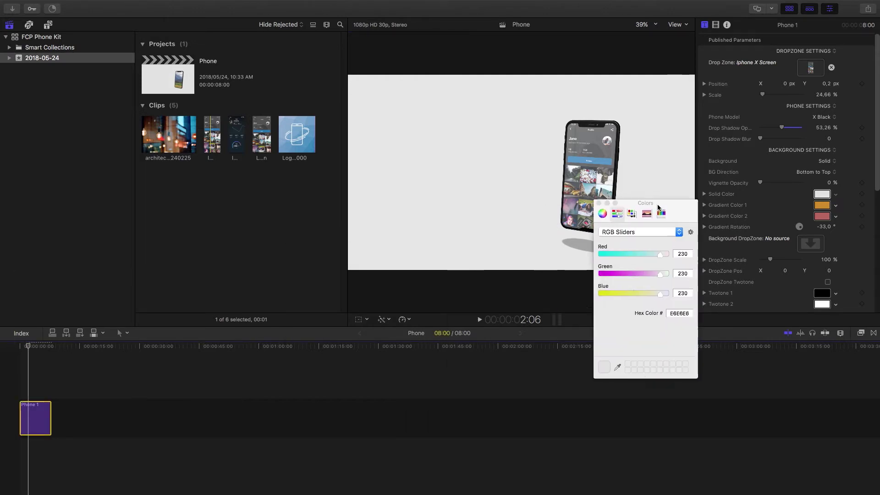
click(705, 212)
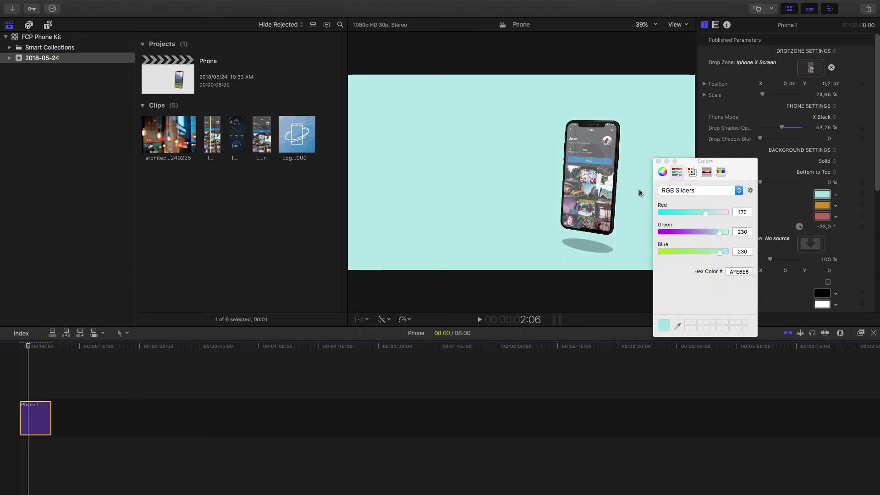
click(658, 162)
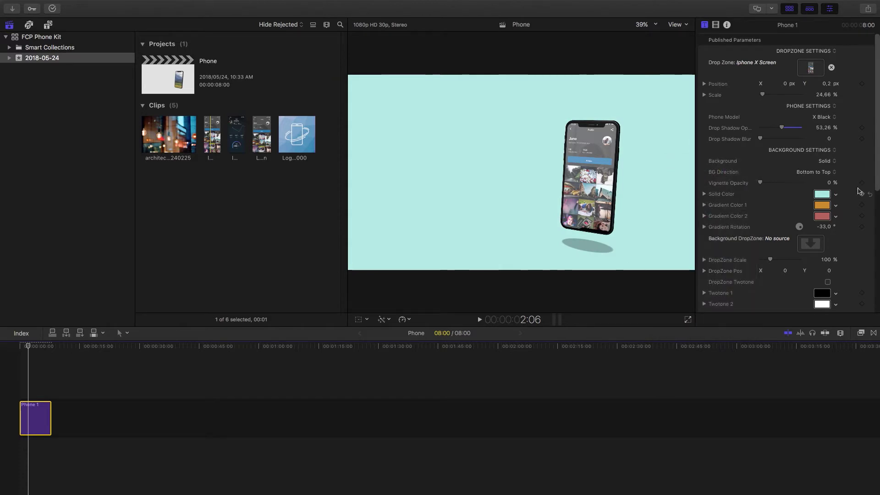
Step: Try the Gradient and None options for the title's background
click(830, 161)
click(831, 169)
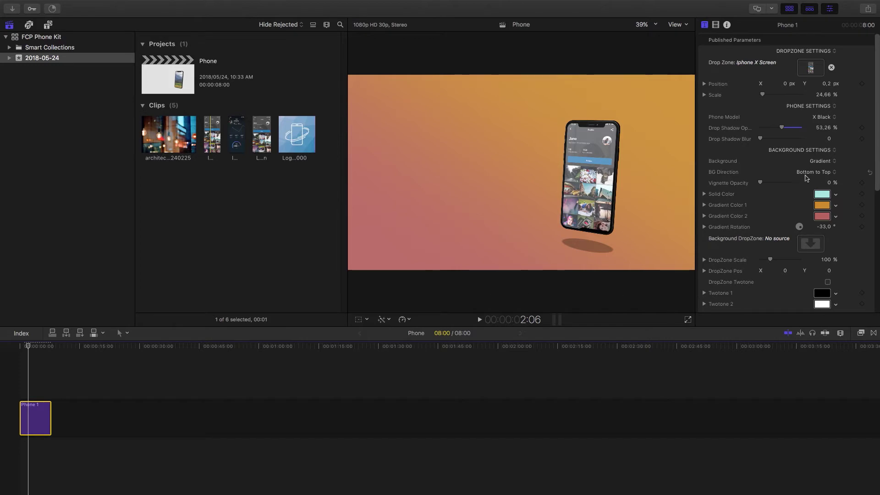
click(825, 163)
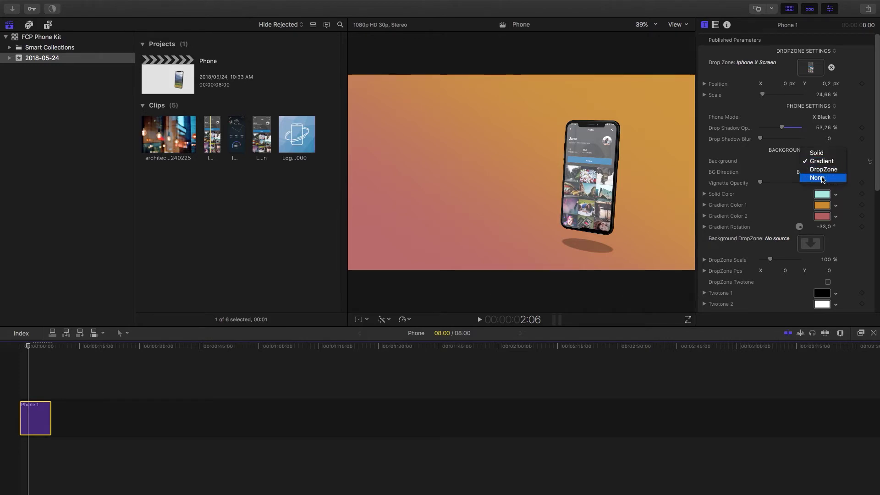
click(820, 178)
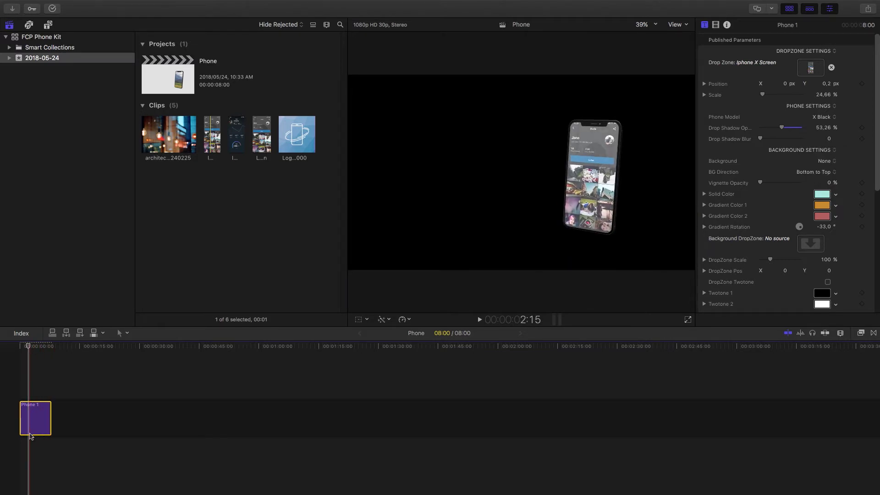
Step: Switch the background to DropZone and apply the architecture clip to the background drop zone
click(833, 165)
click(825, 156)
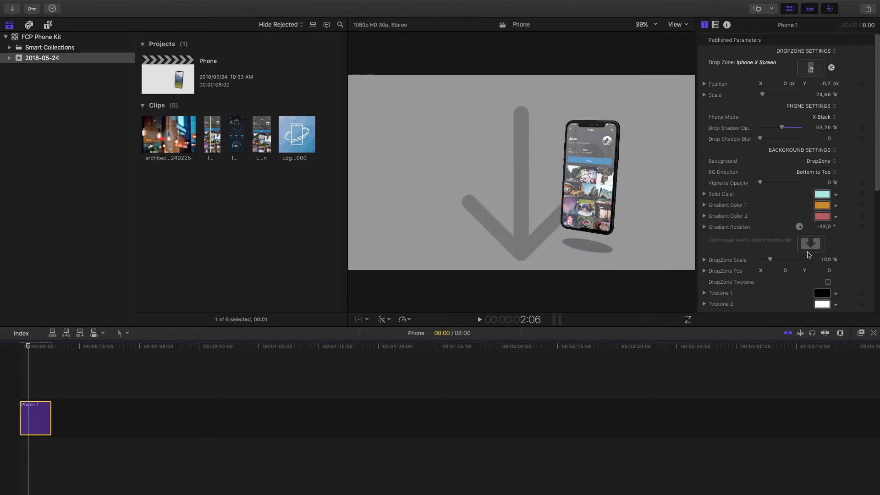
click(810, 245)
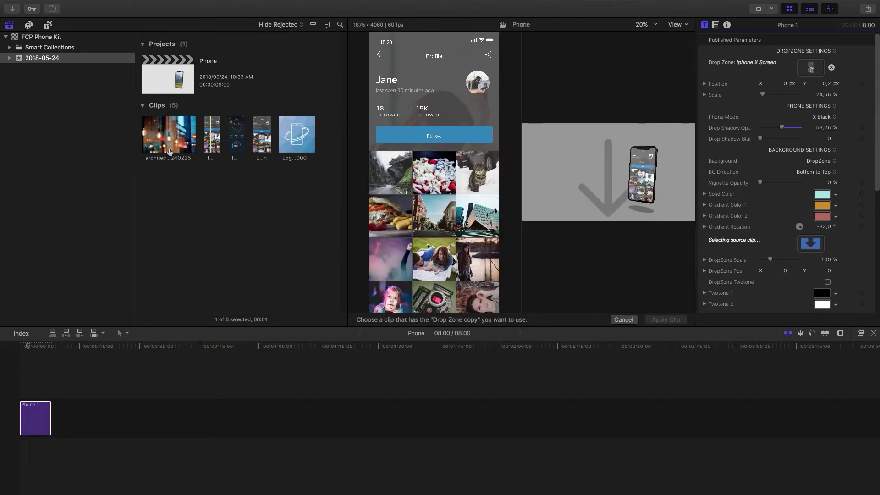
click(170, 138)
click(666, 320)
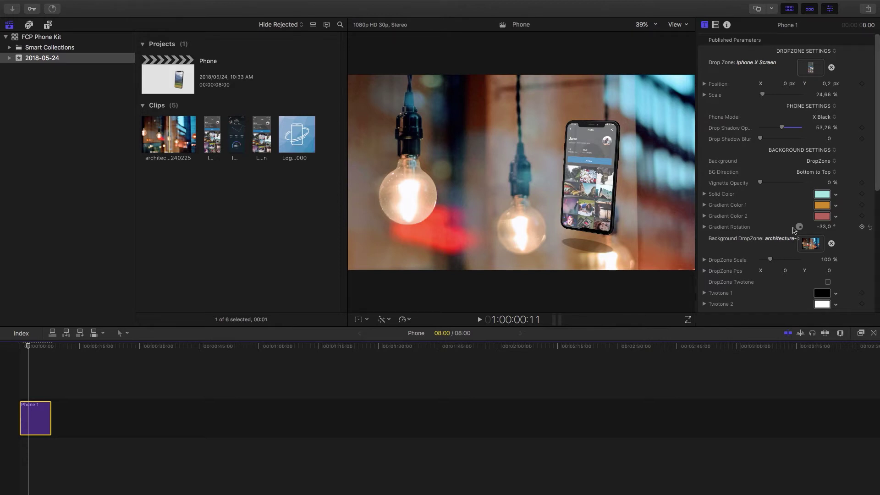
Step: Turn on DropZone Twotone and darken Twotone 2 to a grey with RGB values of 155
click(828, 282)
scroll(830, 295, down, 2)
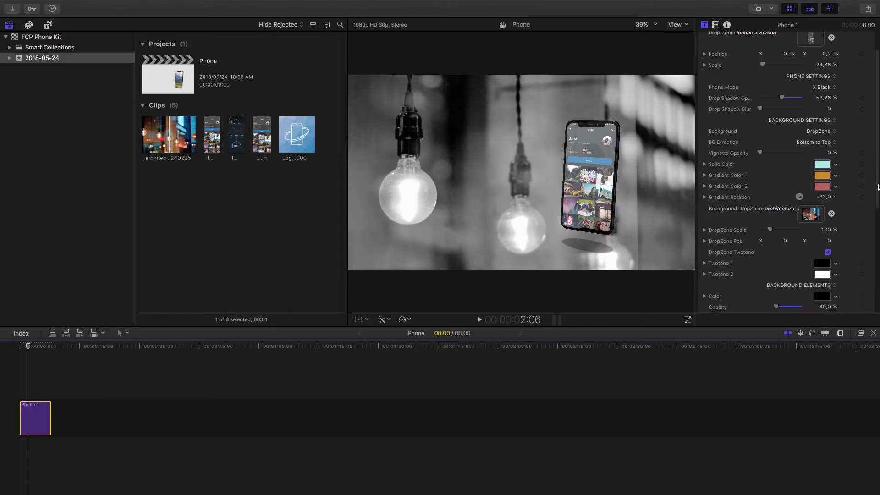
click(823, 275)
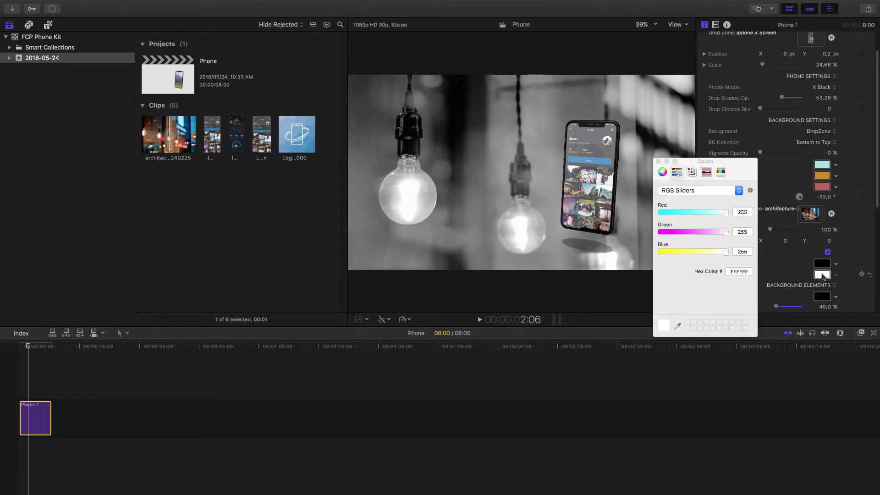
click(743, 213)
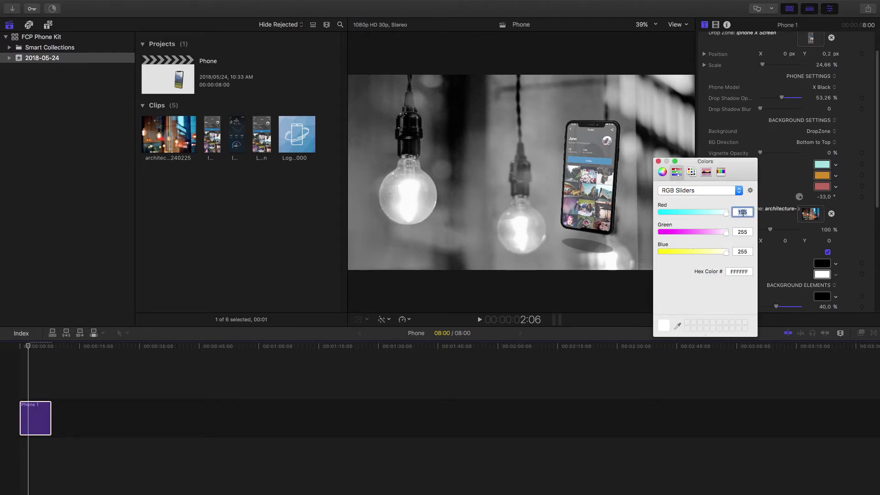
click(742, 233)
text(155)
key(Tab)
text(155)
click(746, 233)
click(659, 162)
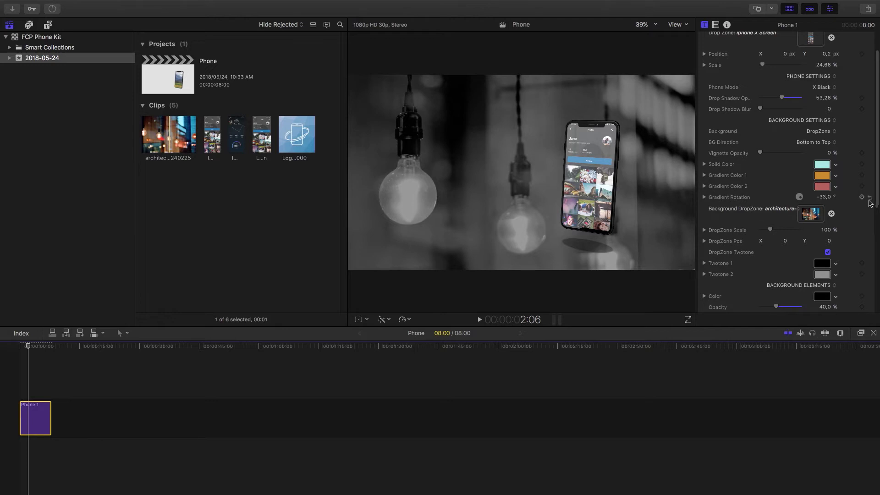
Step: Set the background direction to Left to Right and preview the movement from the start
click(831, 146)
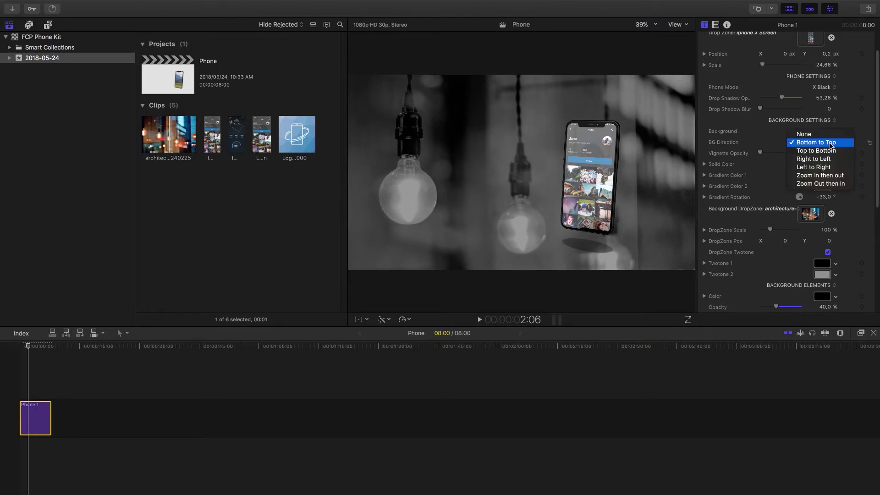
click(825, 168)
click(16, 349)
key(space)
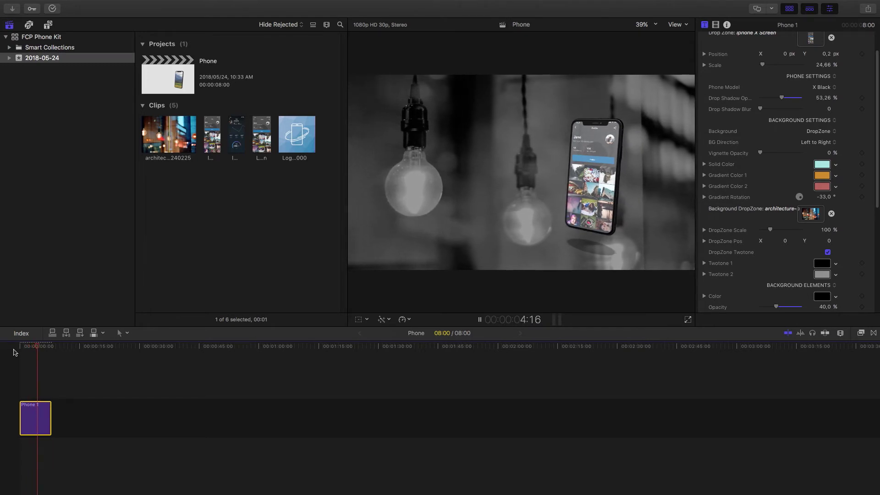
key(space)
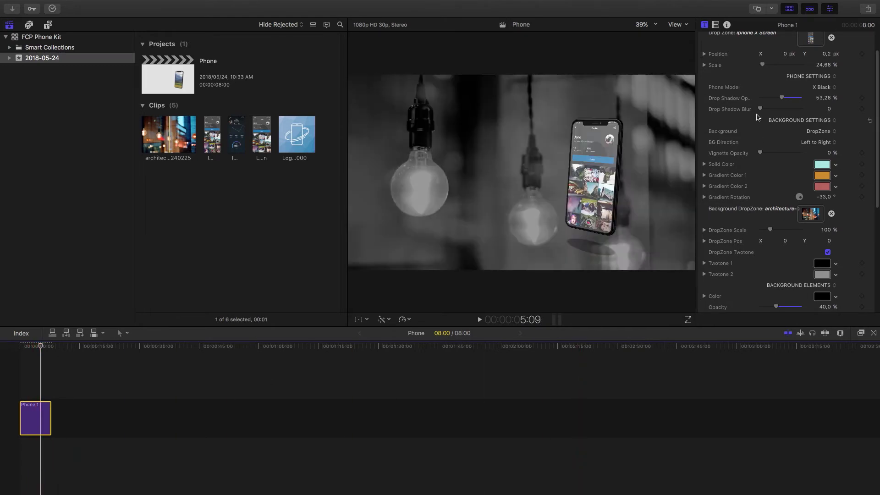
Step: Lower the phone's drop shadow opacity to 0 % and enable the Crosses 1 and Dots 1 background elements
drag(780, 97, 759, 98)
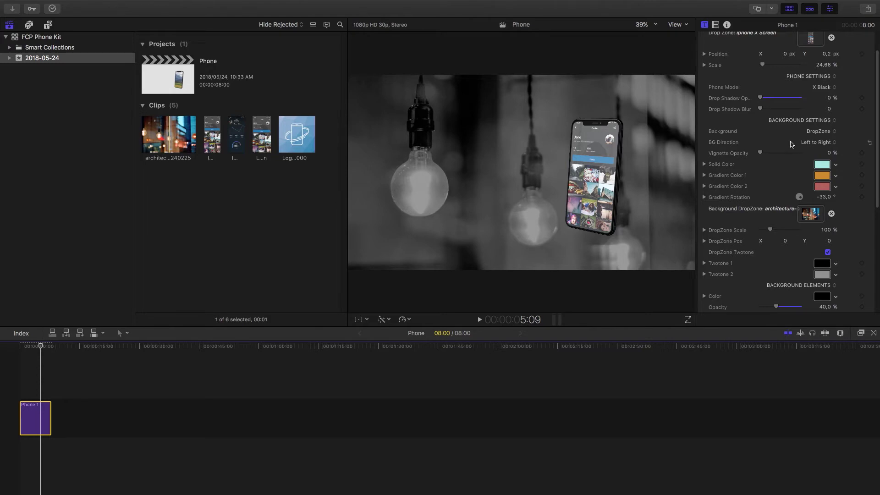
scroll(802, 202, down, 8)
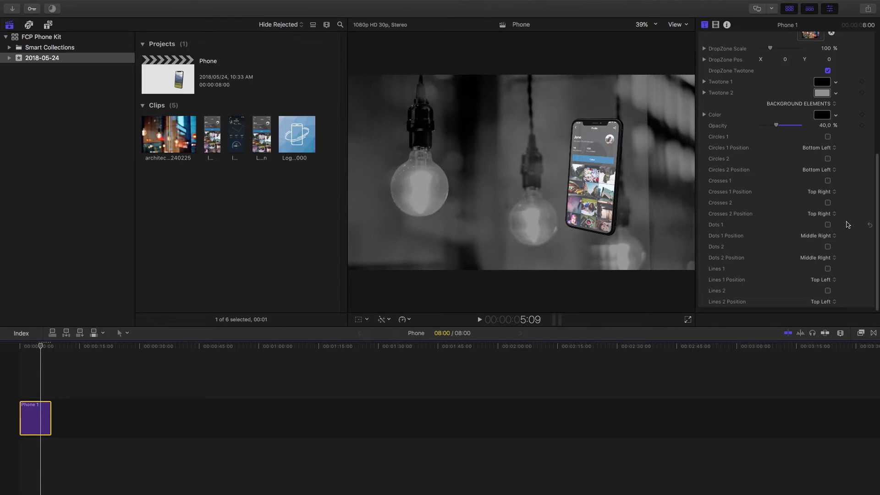
click(828, 181)
Step: Switch the title's background from DropZone back to Solid
scroll(850, 103, up, 8)
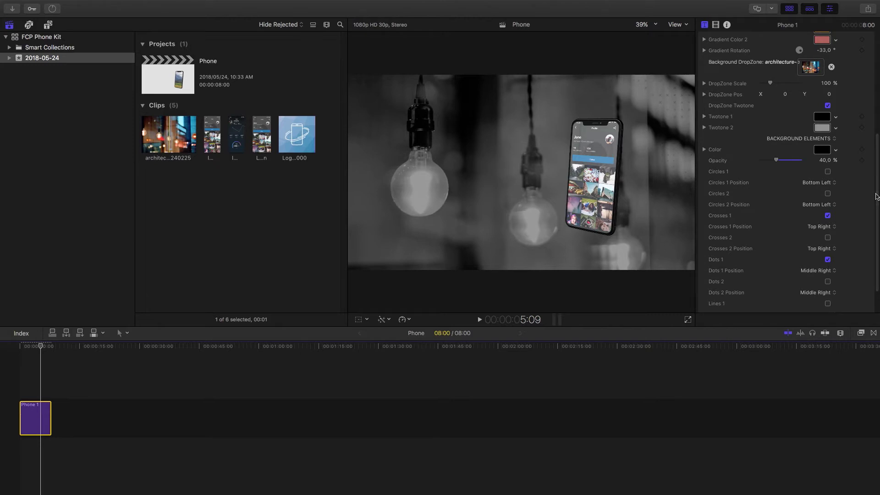
click(822, 98)
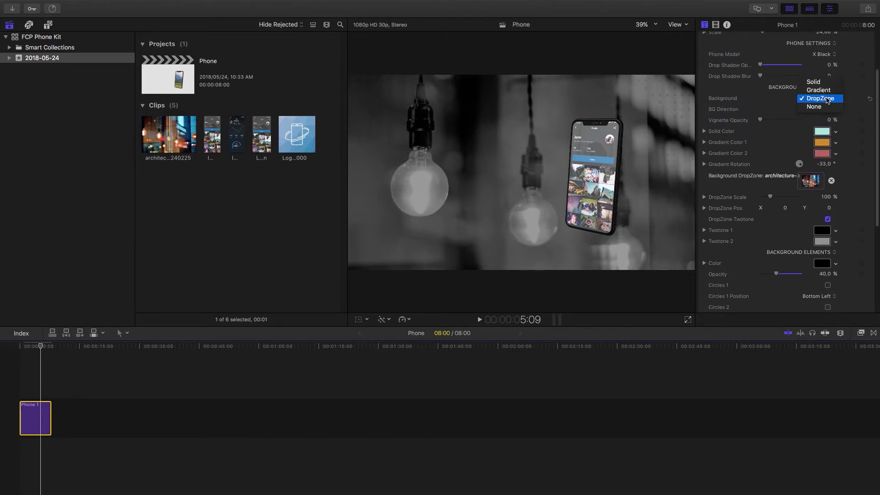
click(824, 75)
Step: Place the Dots 1 element at Bottom Left and enable Dots 2 at Top Left
scroll(877, 133, down, 5)
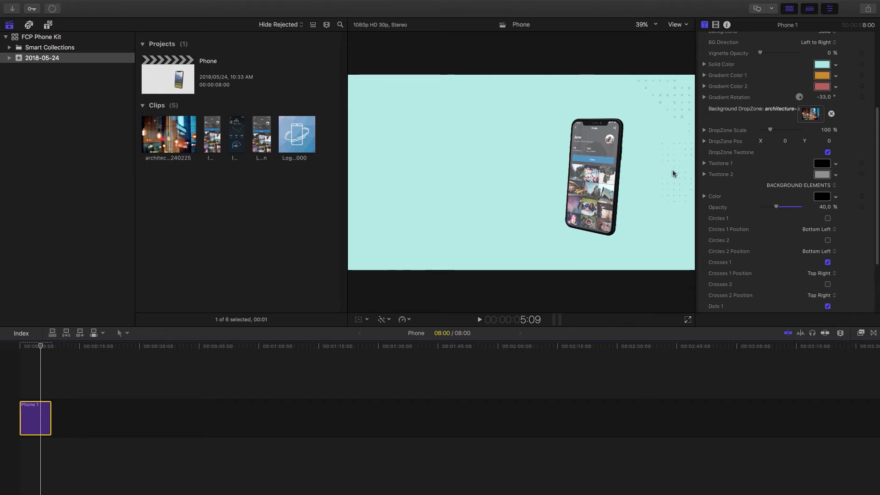
drag(875, 244, 878, 290)
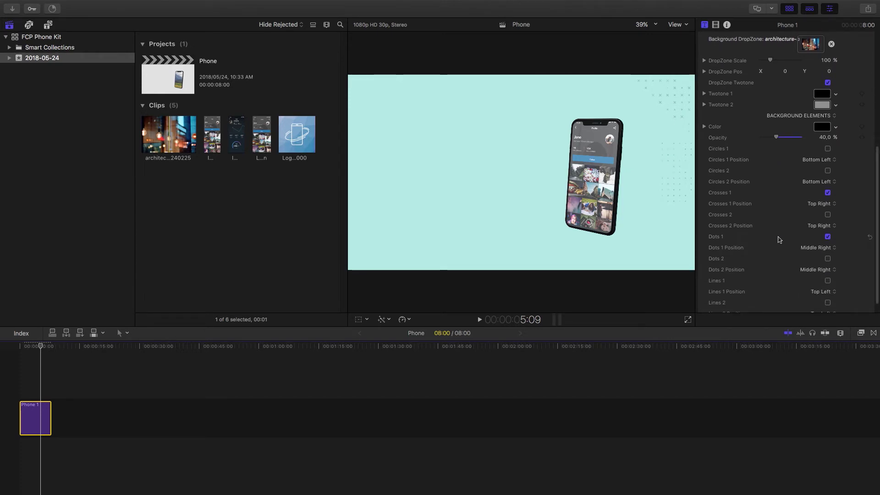
click(825, 252)
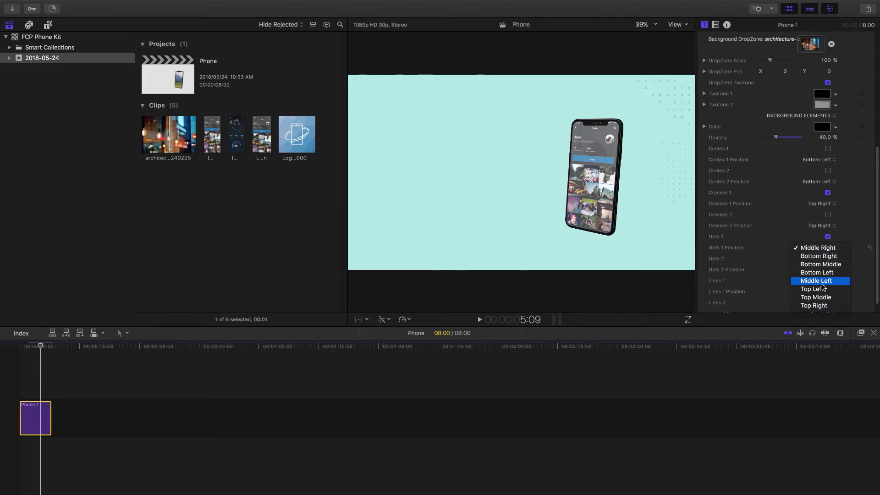
click(824, 273)
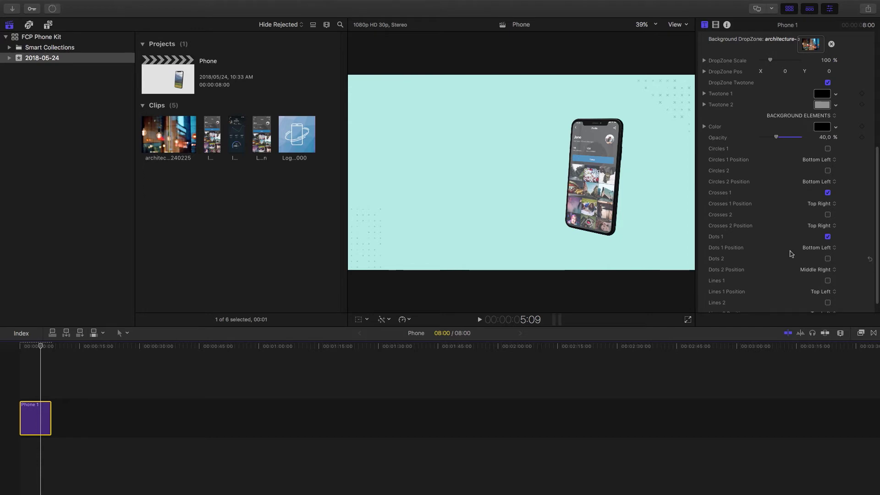
click(827, 259)
click(826, 271)
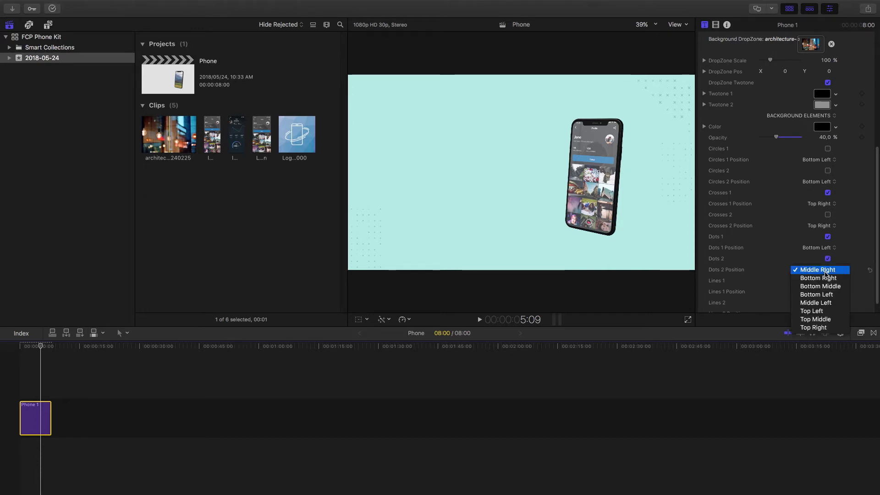
click(828, 313)
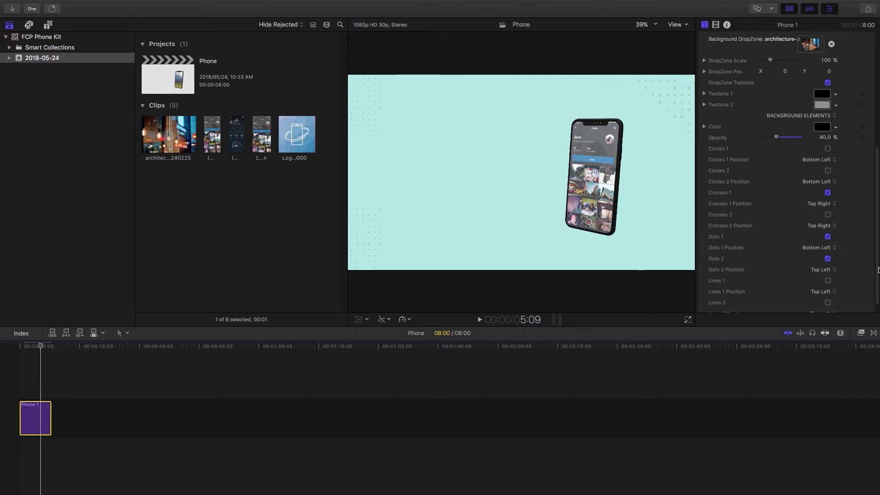
Step: Play the title from the start to review the background elements with the phone animation
scroll(790, 283, up, 2)
key(Home)
key(space)
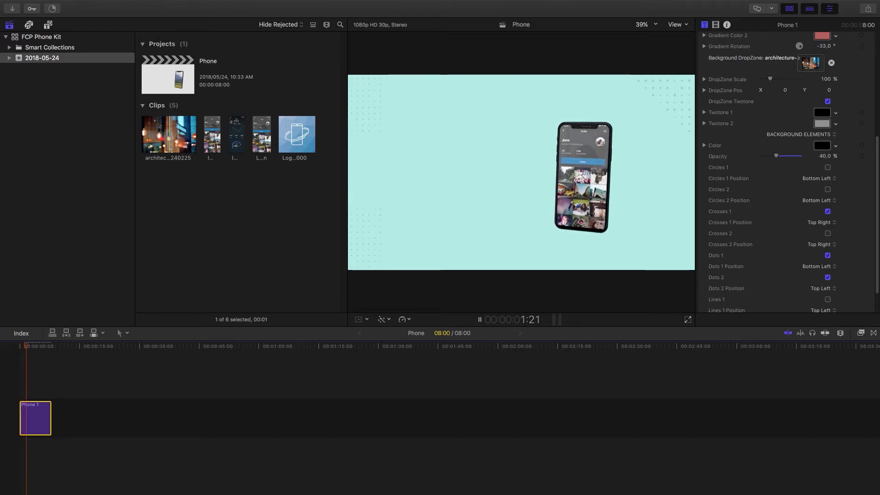
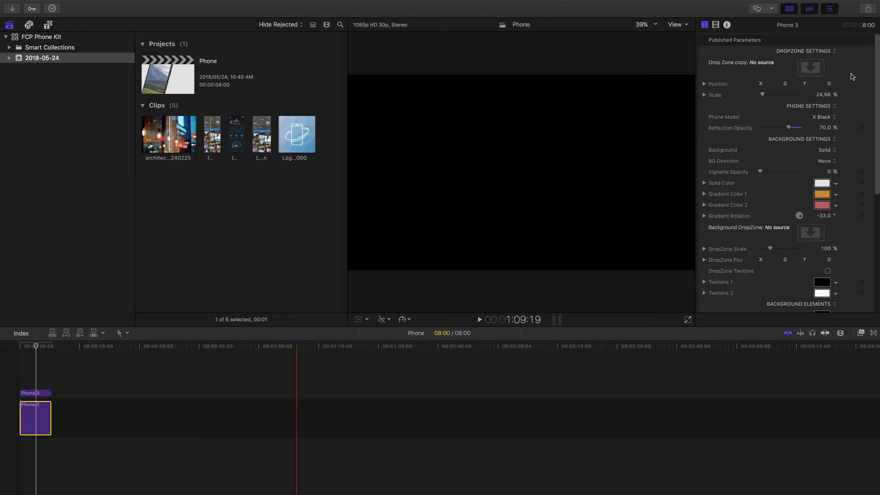
Step: Apply the Iphone X Screen clip to the drop zone of the Phone 3 title
click(209, 144)
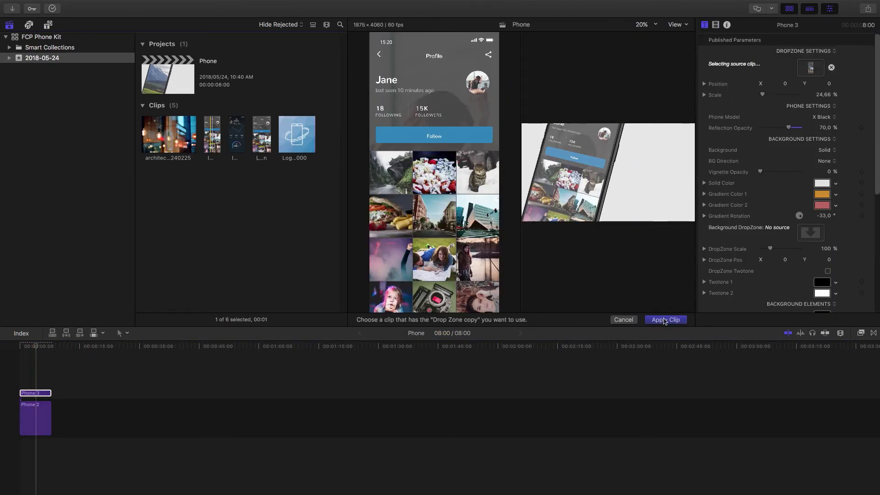
key(Return)
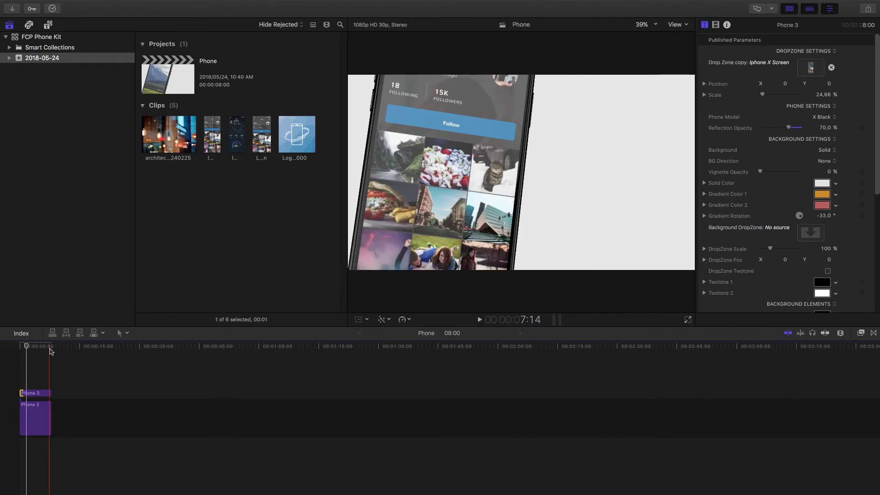
Step: Turn the Phone 3 title into a new compound clip named 3
click(38, 394)
right_click(39, 397)
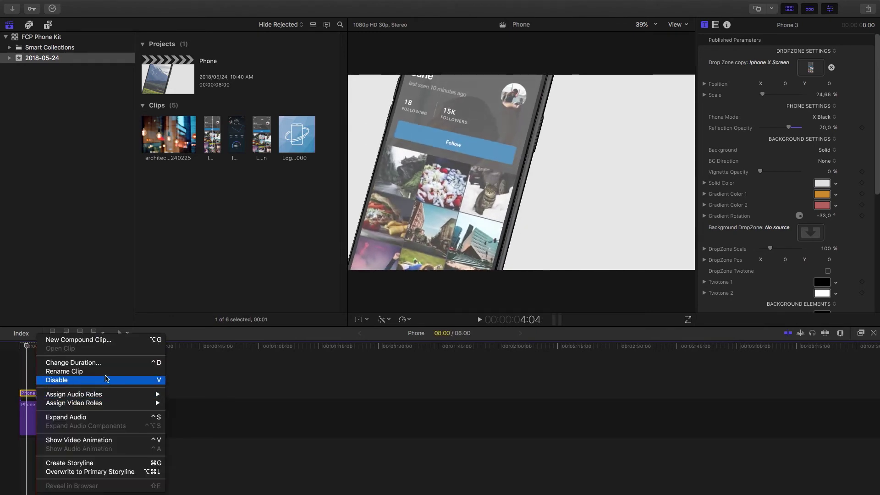
click(117, 346)
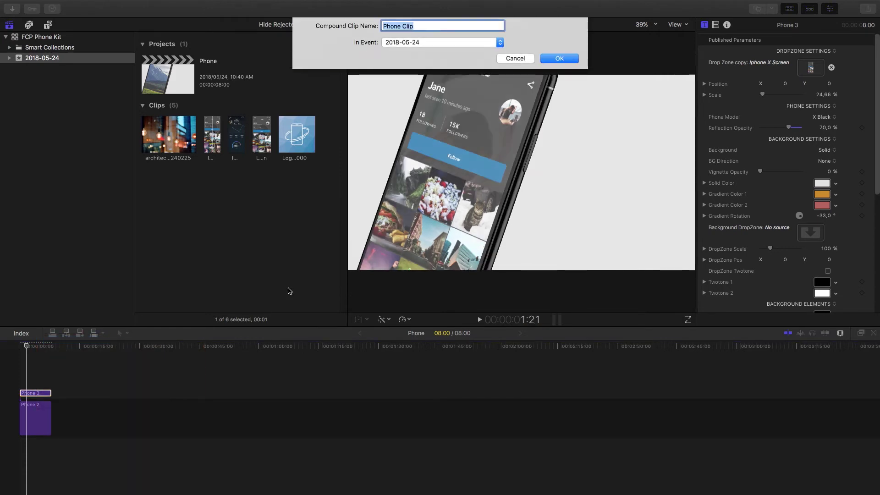
text(3)
click(559, 58)
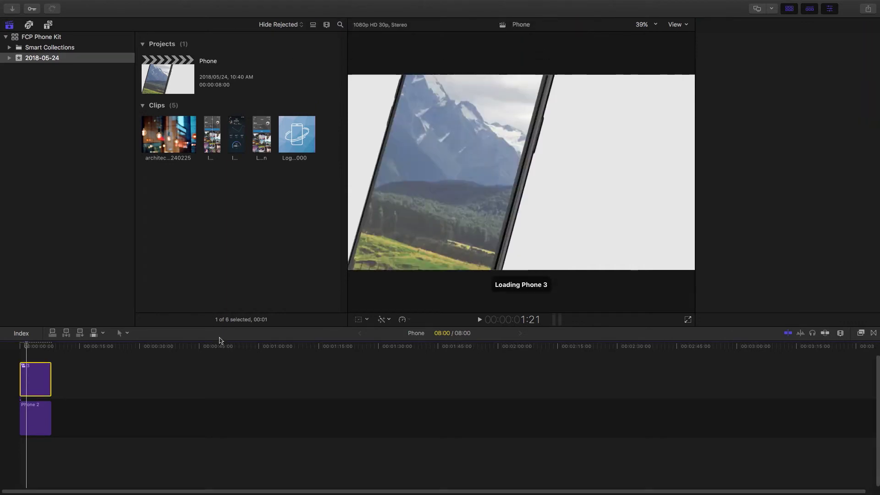
Step: Trim the start of compound clip 3 so it lasts 4:03, and play through the cut from Phone 2
click(30, 346)
drag(31, 347, 35, 373)
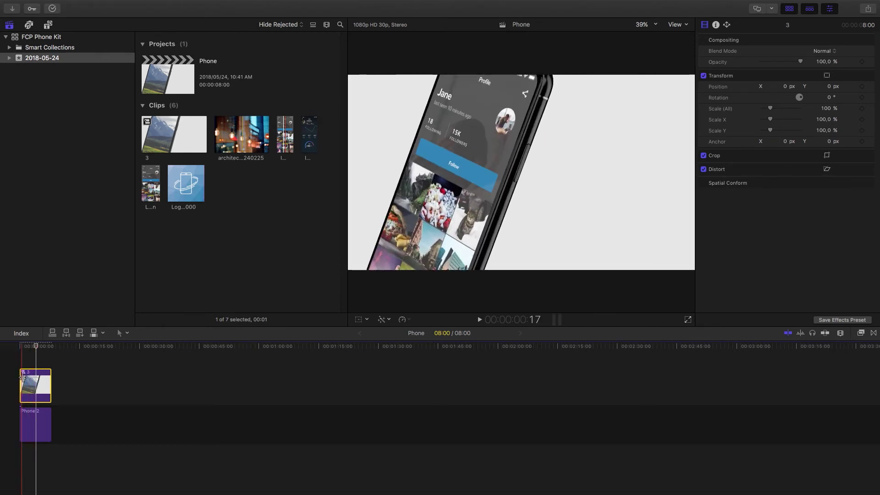
drag(22, 377, 37, 381)
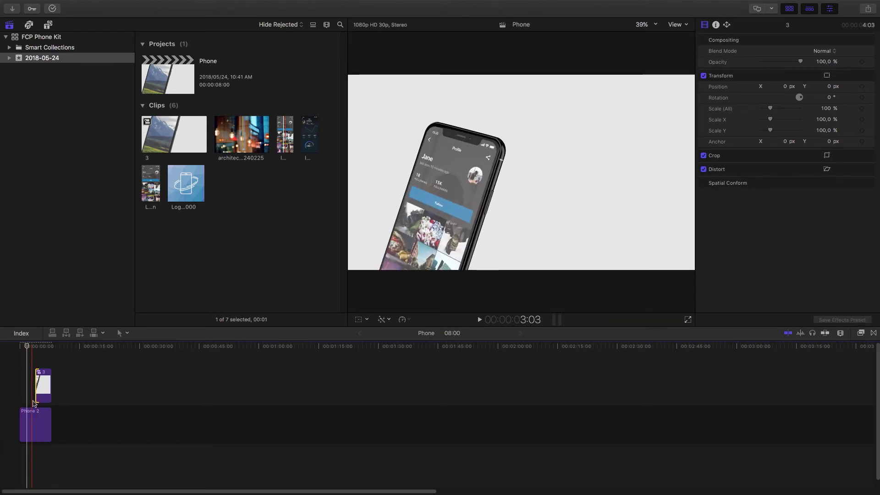
key(space)
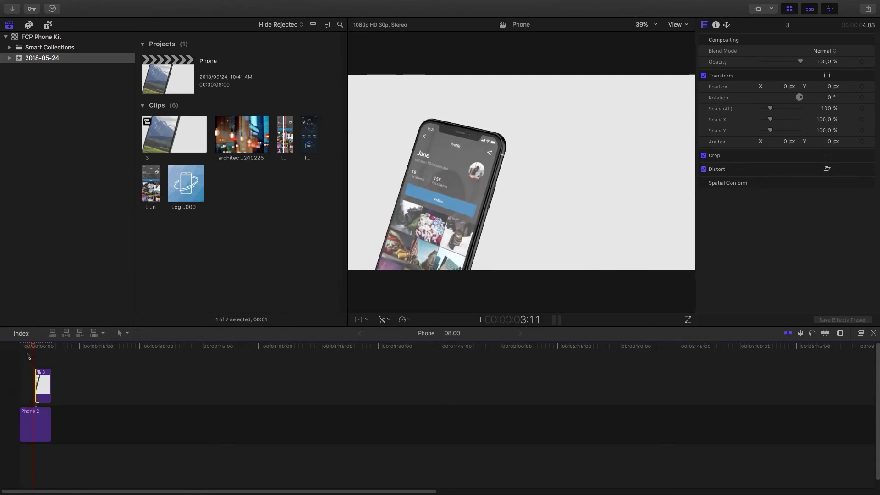
key(space)
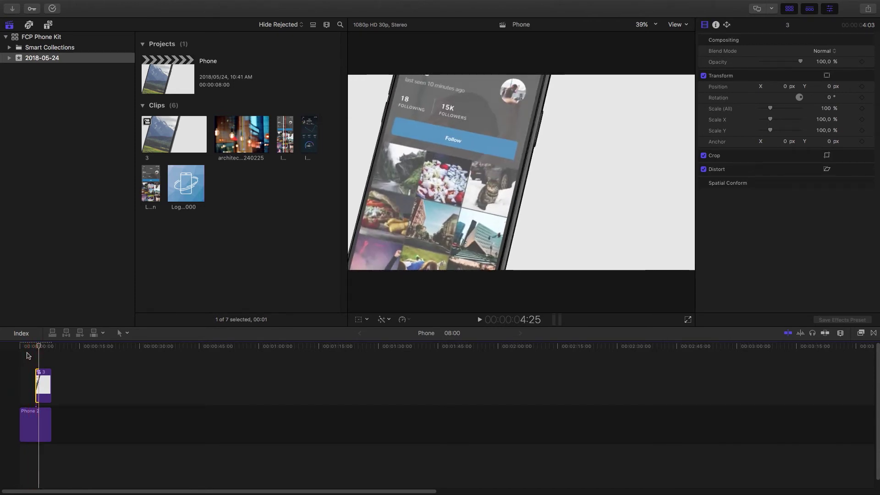
Step: Trim the end of compound clip 3 instead, to a 3:22 duration, and play the switch to the Phone 2 title
drag(48, 374, 32, 374)
key(space)
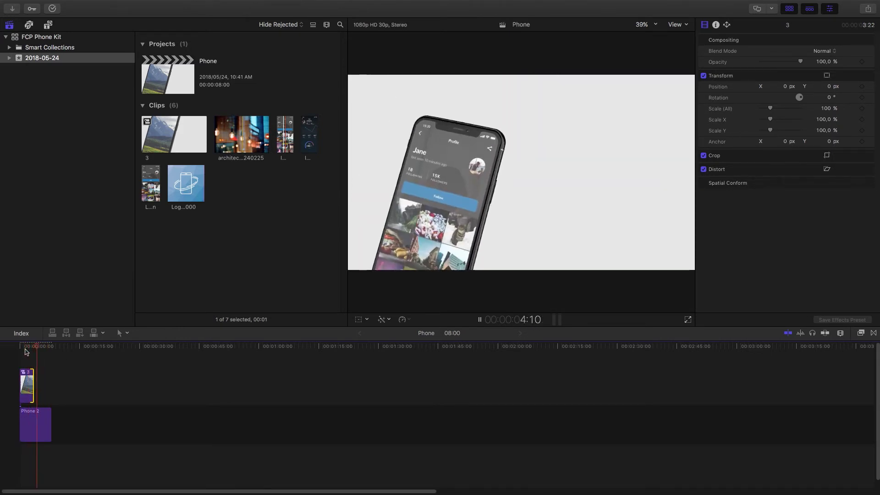
key(space)
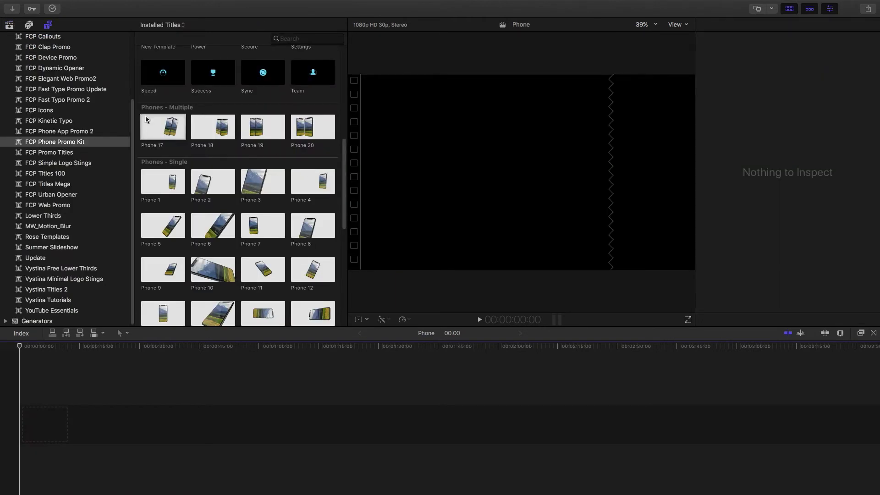
Step: Add the Phone 17 title to the empty timeline and apply the Iphone X Screen clip to its first drop zone
drag(156, 122, 35, 424)
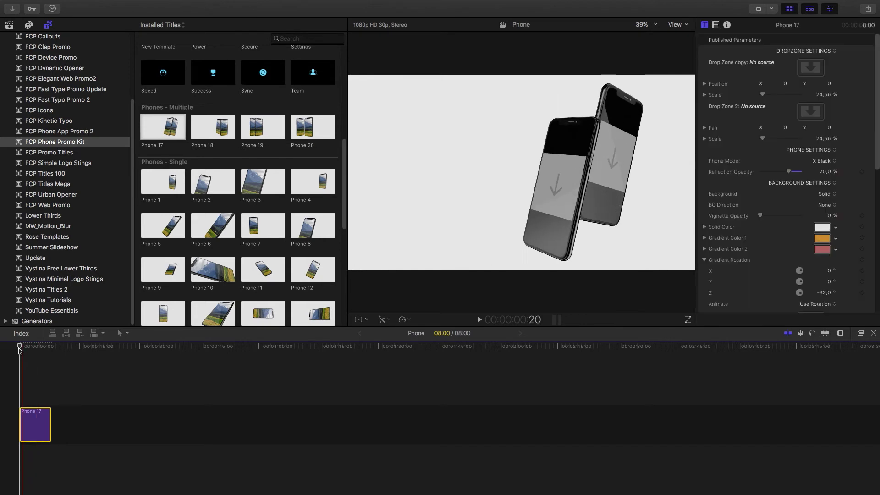
key(space)
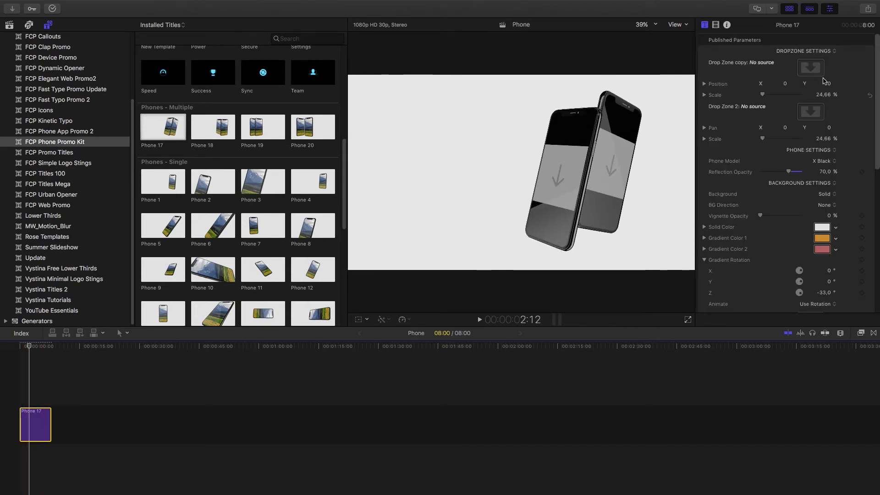
click(9, 25)
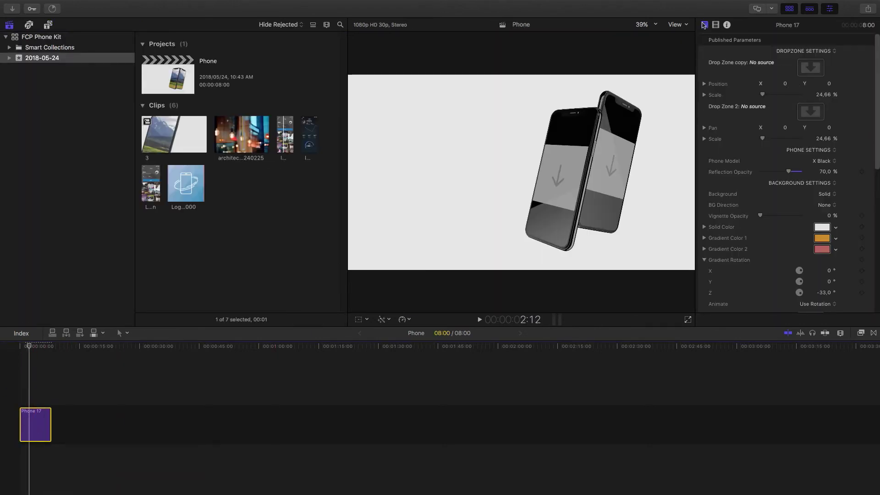
click(811, 70)
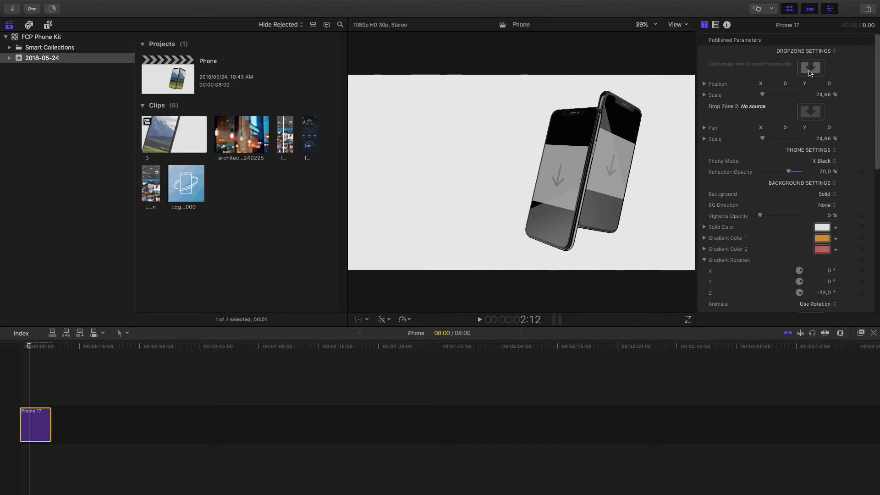
click(285, 134)
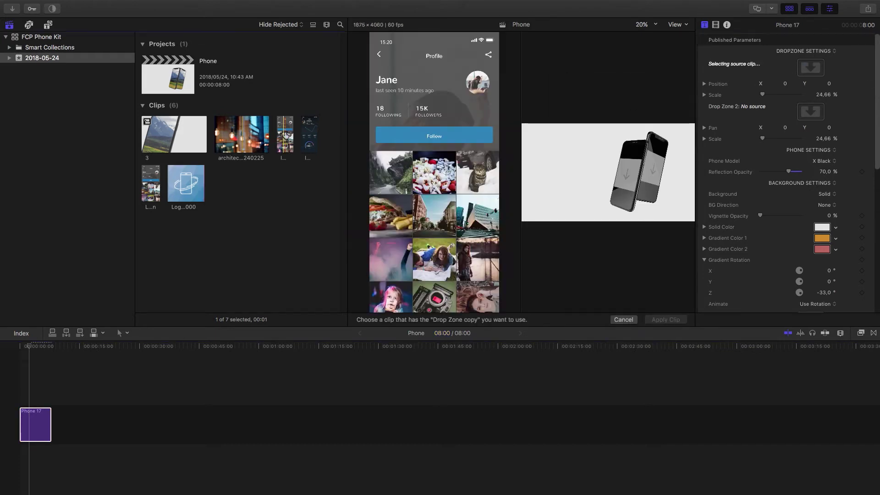
click(666, 319)
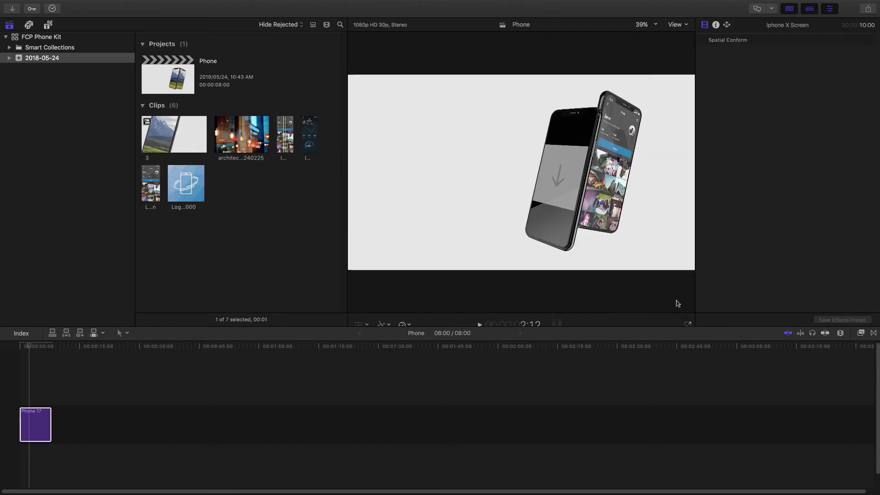
Step: Apply the Iphone X Screen 2 clip to Drop Zone 2 of Phone 17 and play the title from the start
click(804, 113)
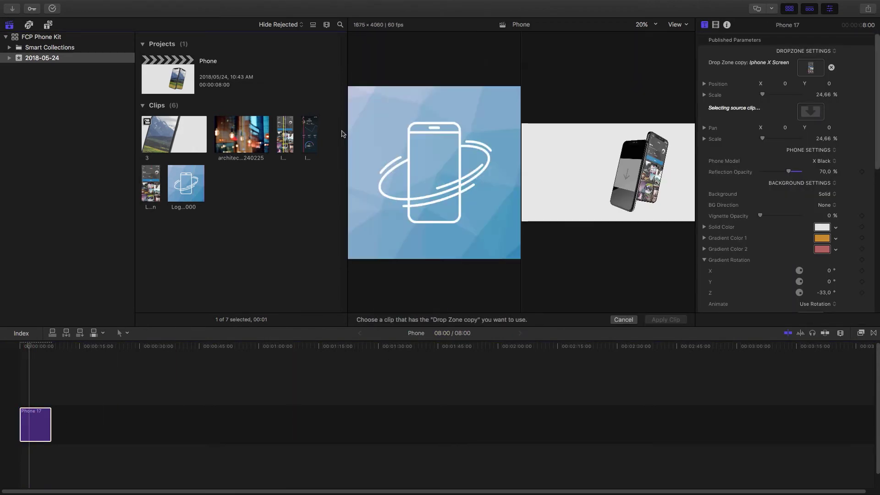
click(315, 138)
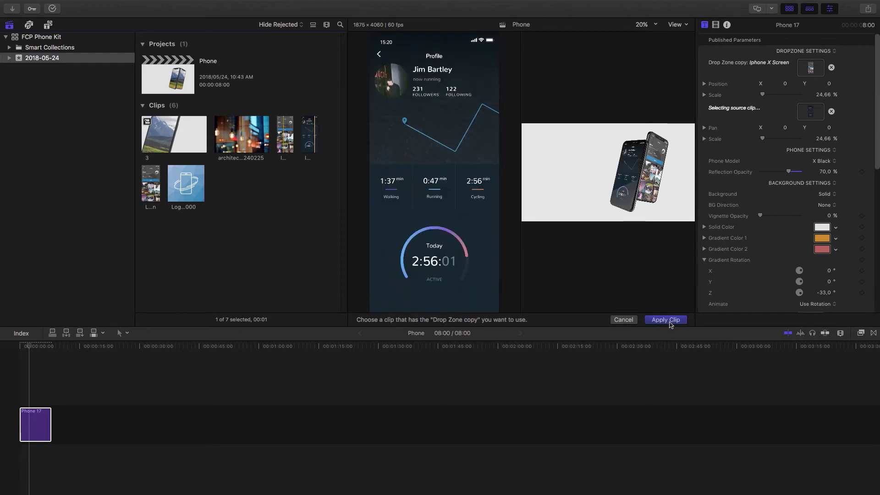
click(669, 321)
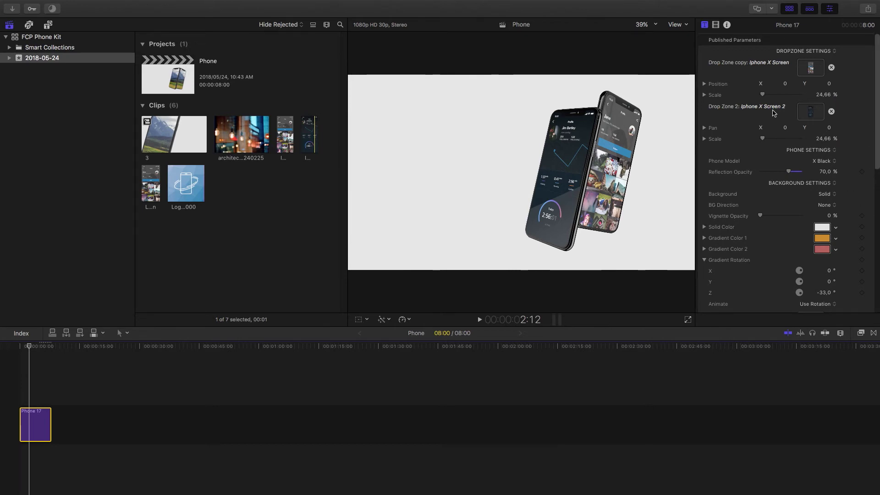
key(Home)
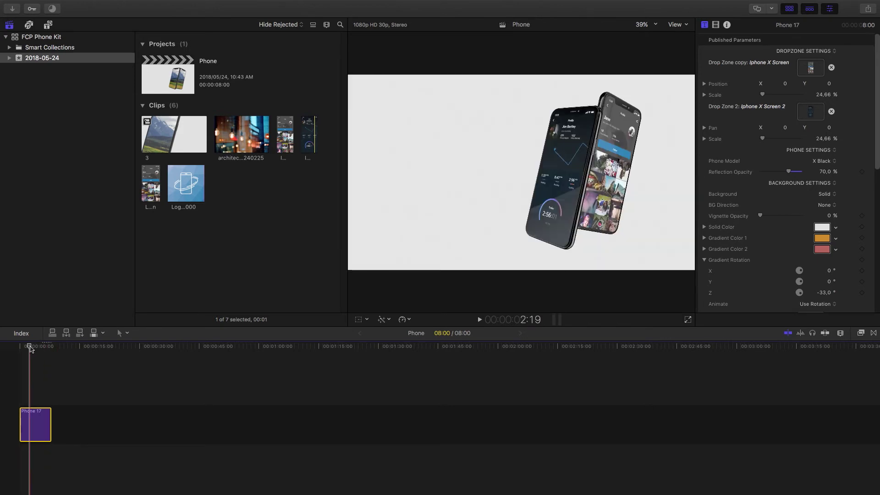
key(space)
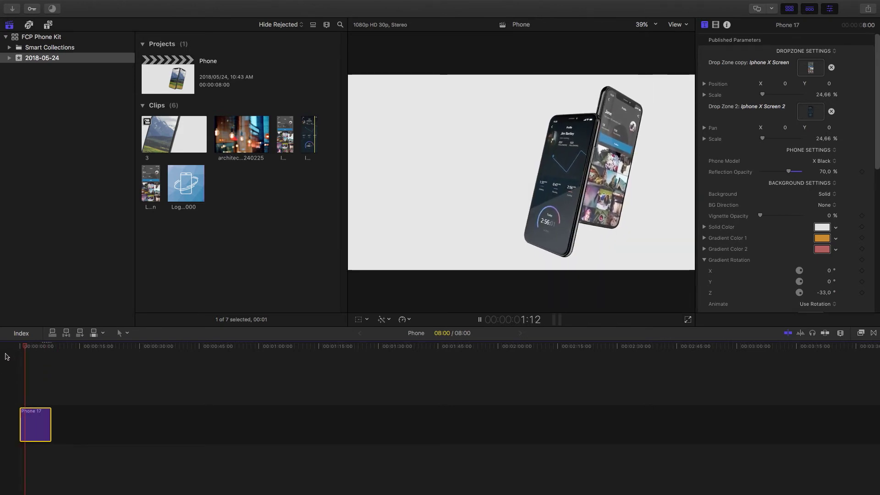
Step: Place the Download 1 title from FCP Phone Promo Kit above Phone 17 and play the combined animation
key(alt+super+1)
drag(345, 169, 347, 290)
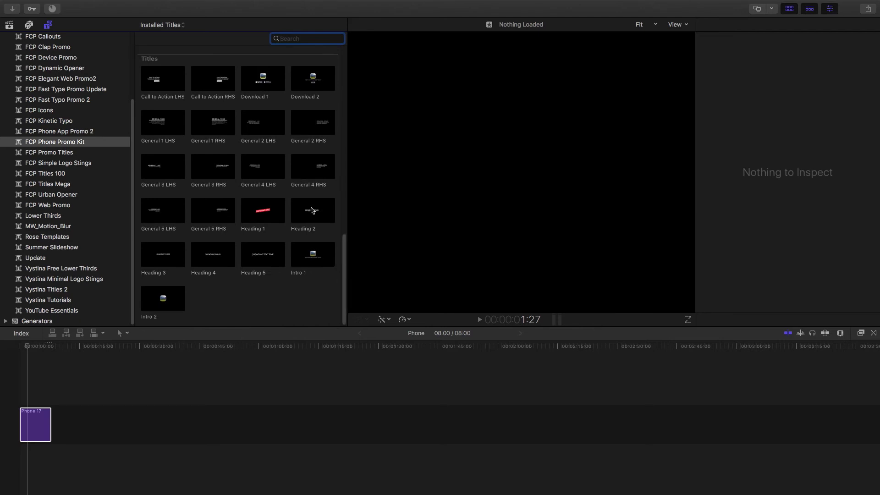
drag(255, 80, 52, 398)
click(39, 400)
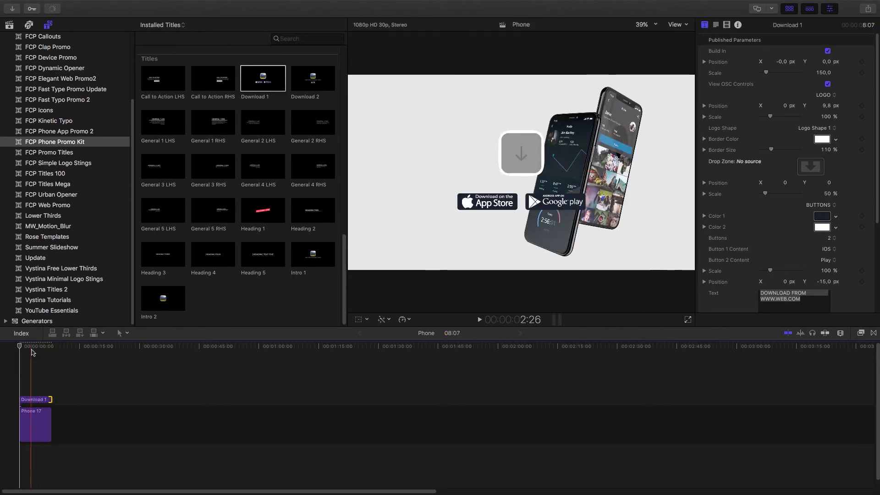
key(space)
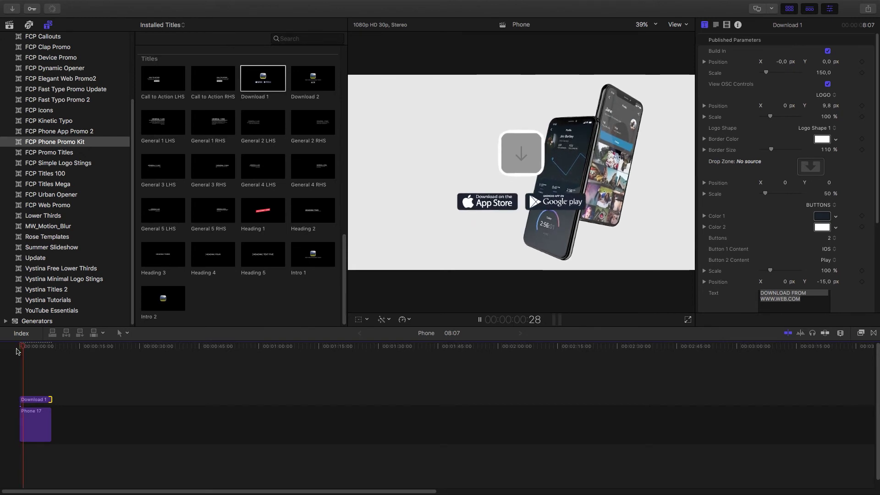
key(space)
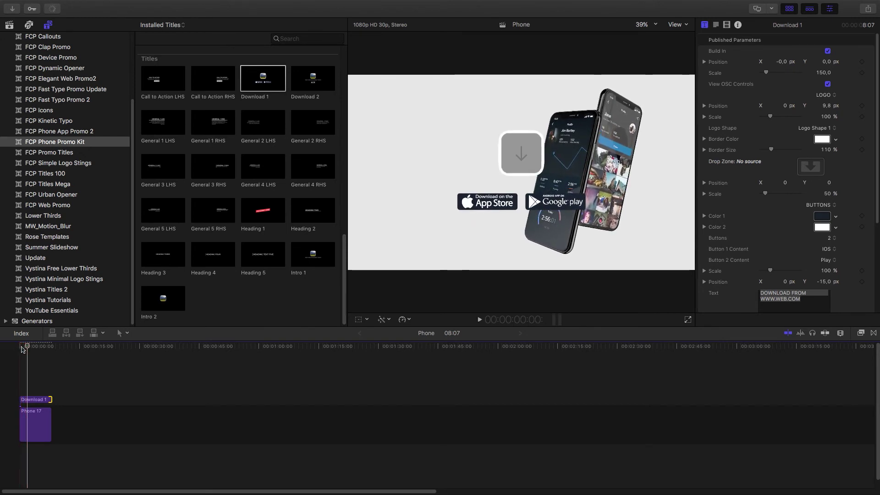
Step: Move the Download 1 title into the empty area beside the phones and reduce its scale to 142.6
click(34, 399)
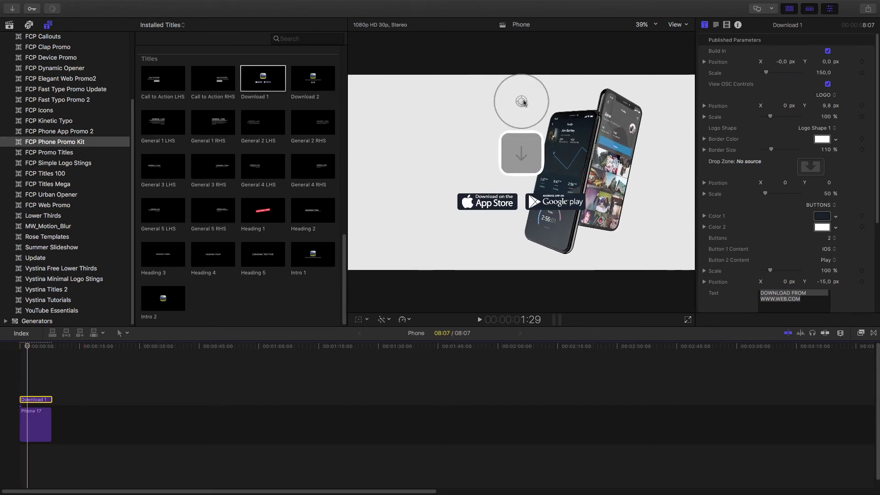
drag(521, 100, 455, 87)
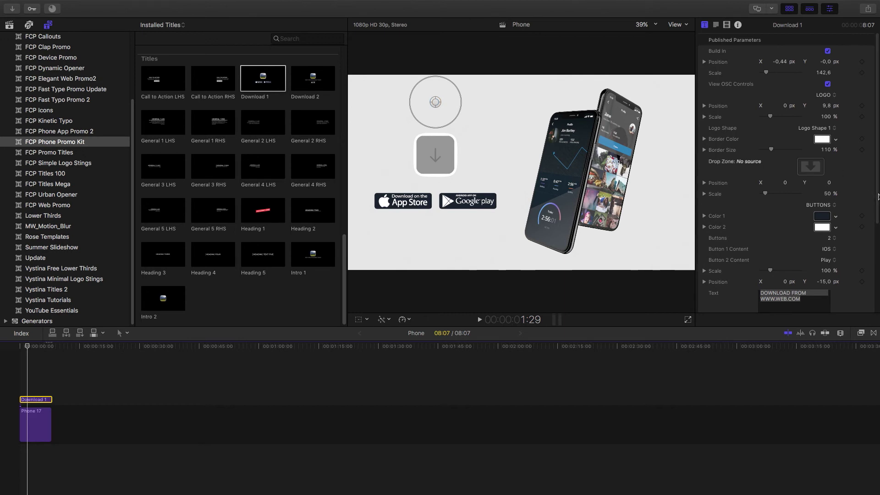
Step: Set the number of buttons in the Download 1 title to 1
scroll(820, 184, down, 1)
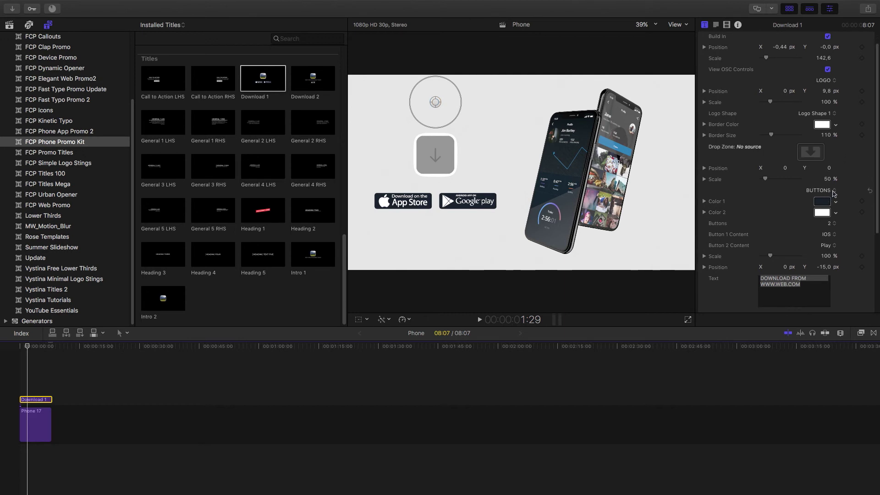
scroll(853, 193, down, 4)
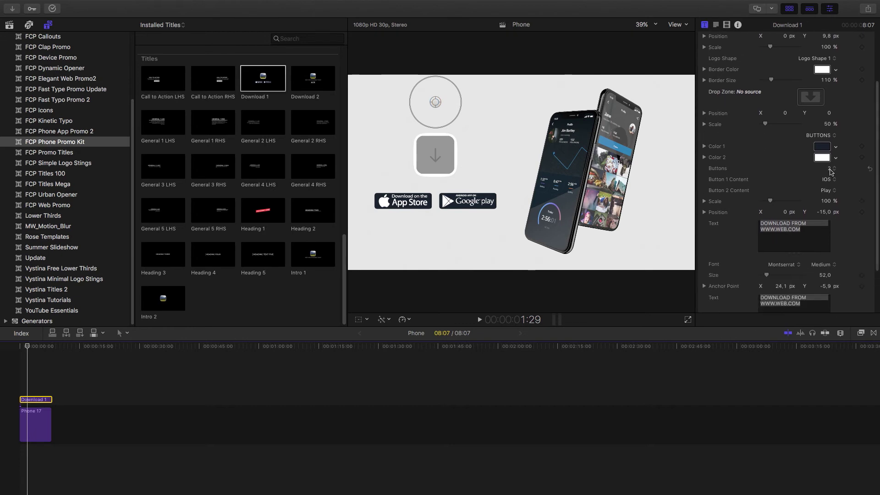
click(831, 169)
click(830, 161)
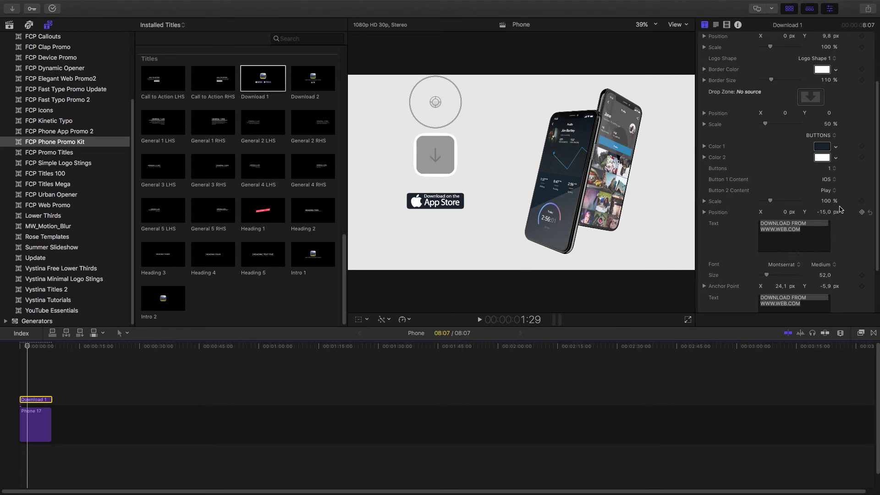
Step: Try the Play, Windows and Text options in turn for Button 1 Content
click(831, 181)
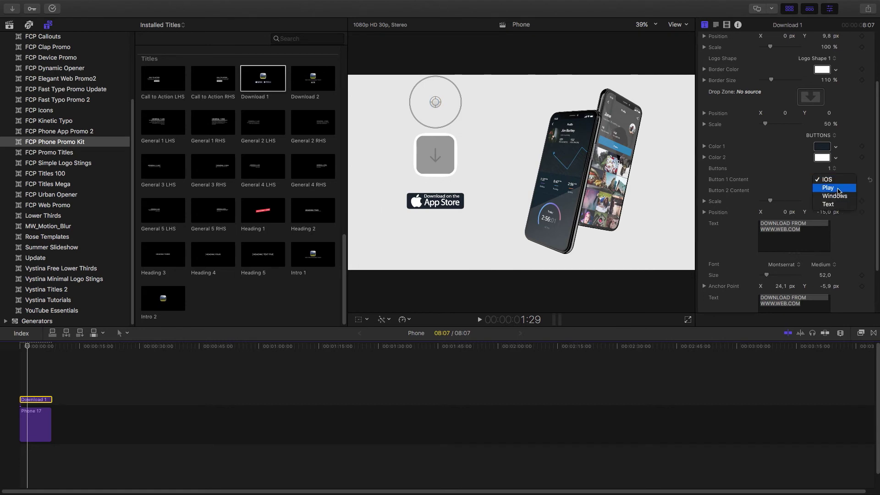
click(839, 189)
click(833, 180)
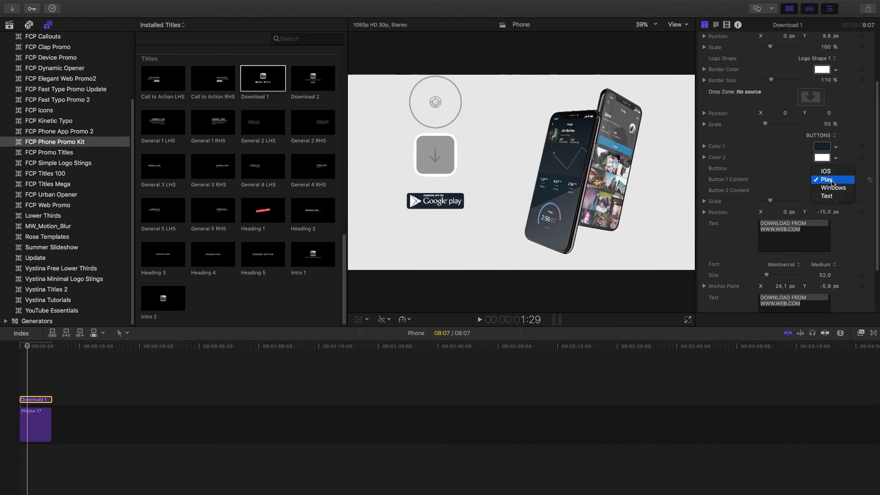
click(832, 187)
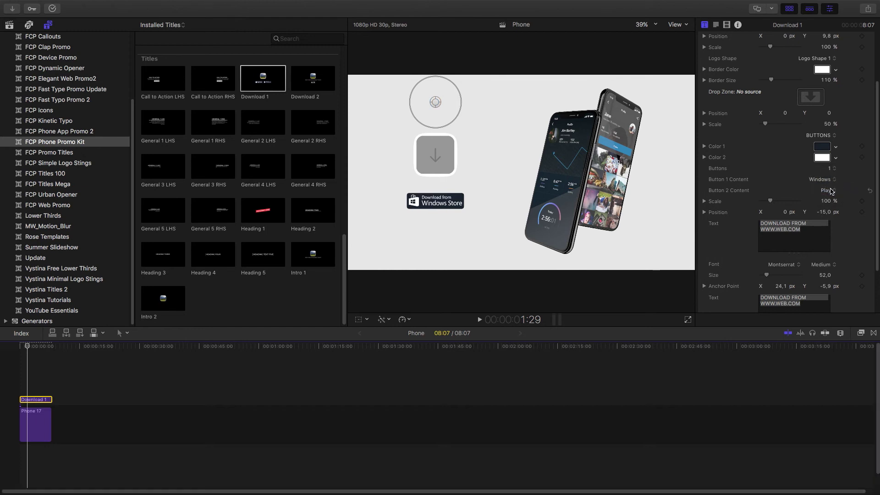
click(830, 180)
click(830, 191)
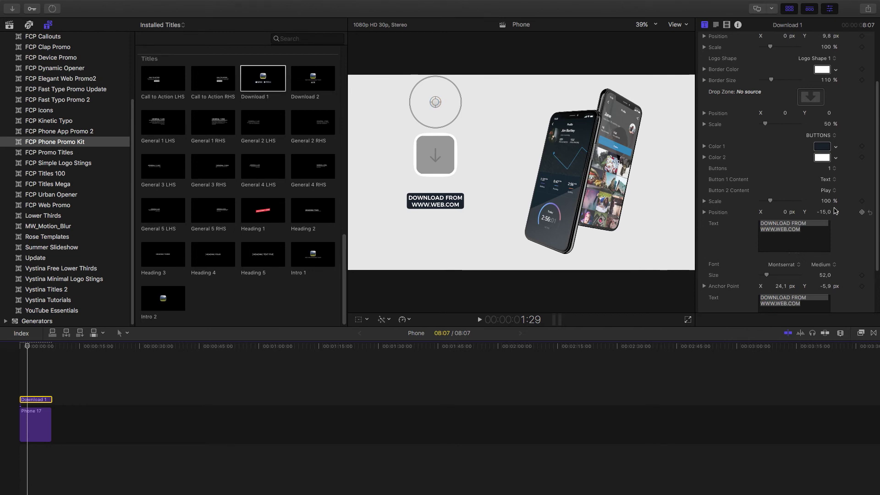
Step: Restore the Download 1 title to 2 buttons with IOS as Button 1 Content, and check the Button 2 Content options
click(834, 167)
click(834, 180)
click(832, 156)
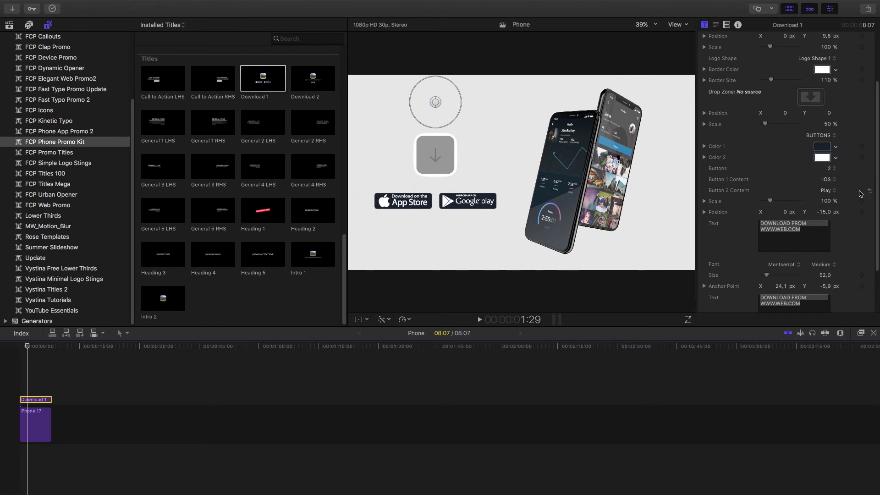
click(836, 193)
click(836, 193)
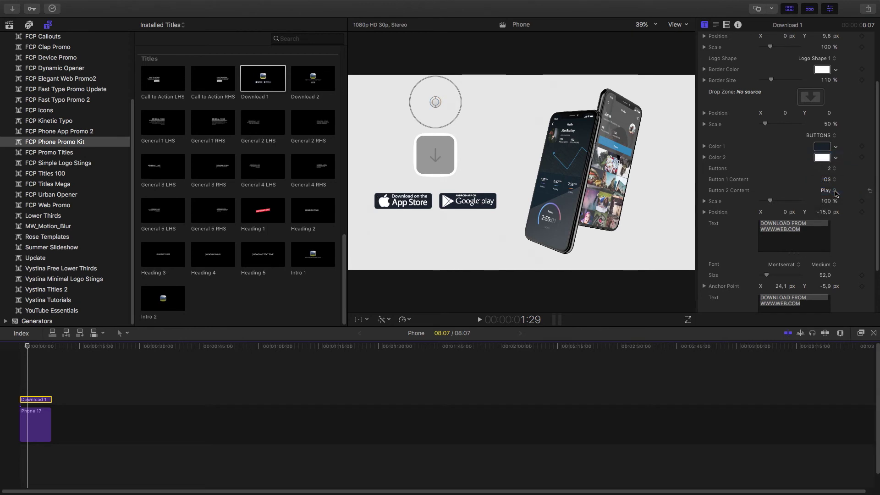
Step: Change button Color 1 of the Download 1 title to orange-red with Red 246, Green 107 and Blue 48
click(822, 147)
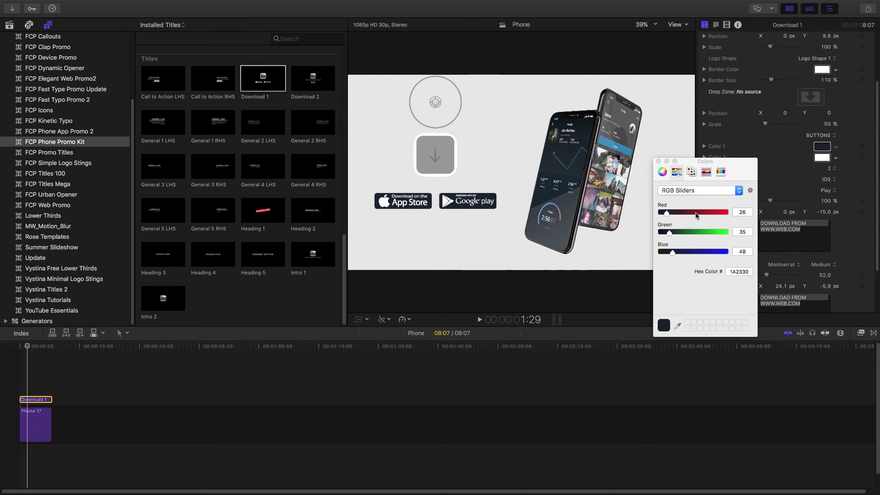
drag(695, 212, 724, 209)
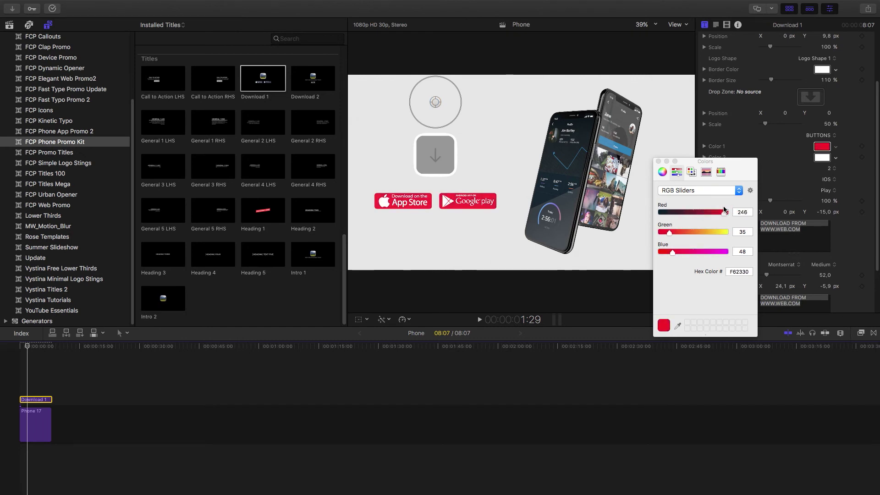
click(687, 232)
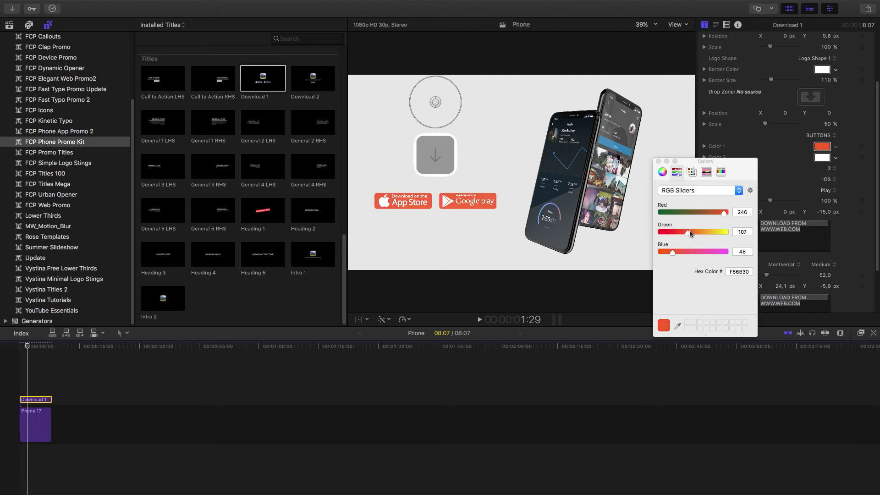
click(657, 162)
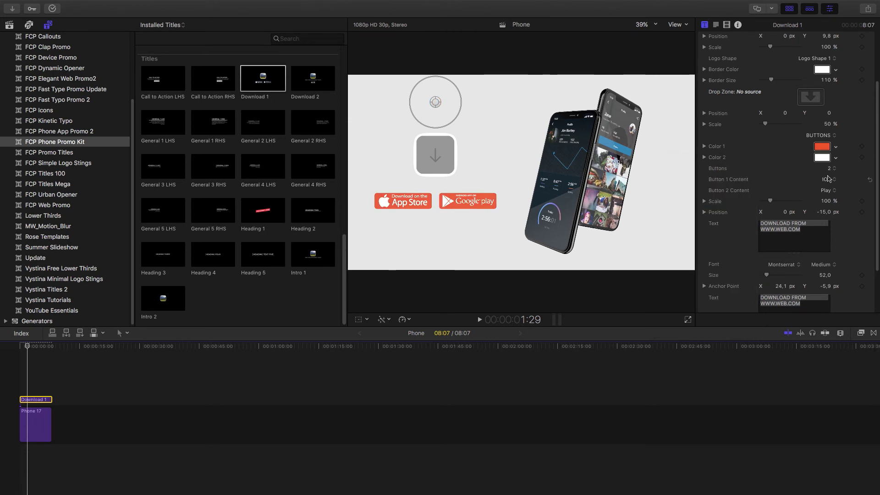
Step: Fill the logo drop zone of the Download 1 title with the Logo_00000 clip from the event
click(811, 97)
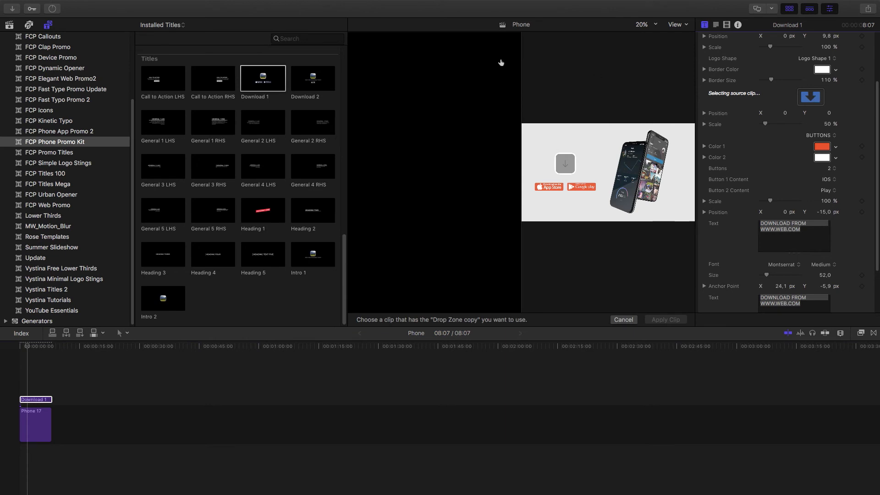
click(10, 25)
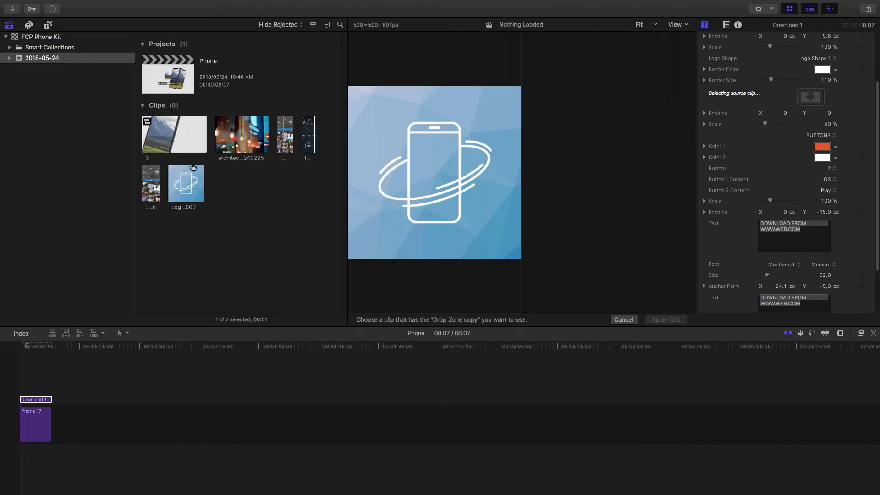
click(188, 188)
click(665, 320)
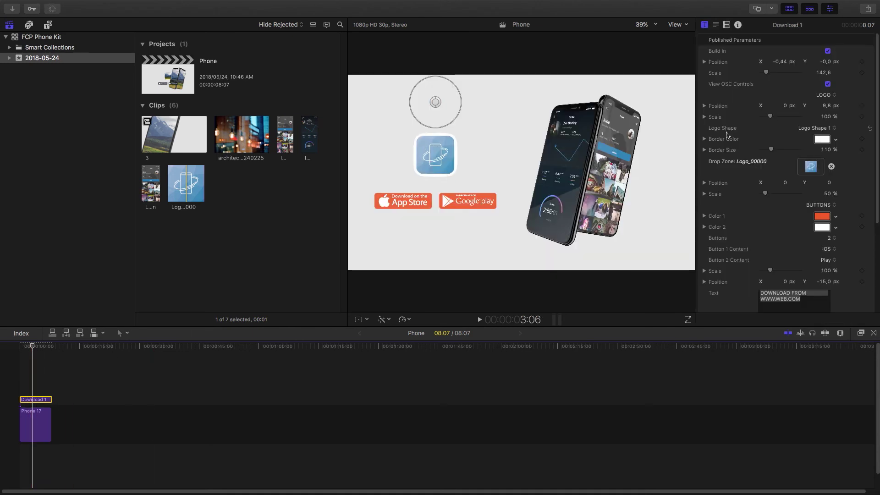
drag(830, 197, 836, 197)
Step: Set the Phone 17 title's Background to DropZone and fill it with the architecture image
click(35, 424)
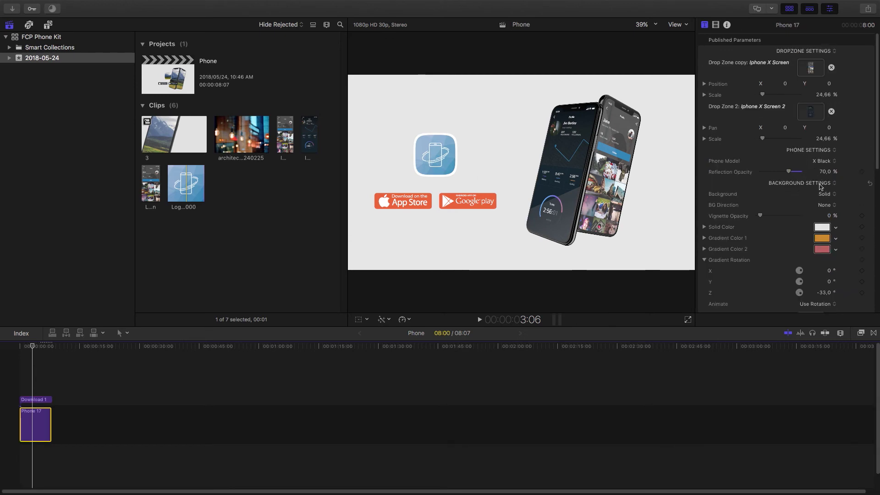
click(829, 197)
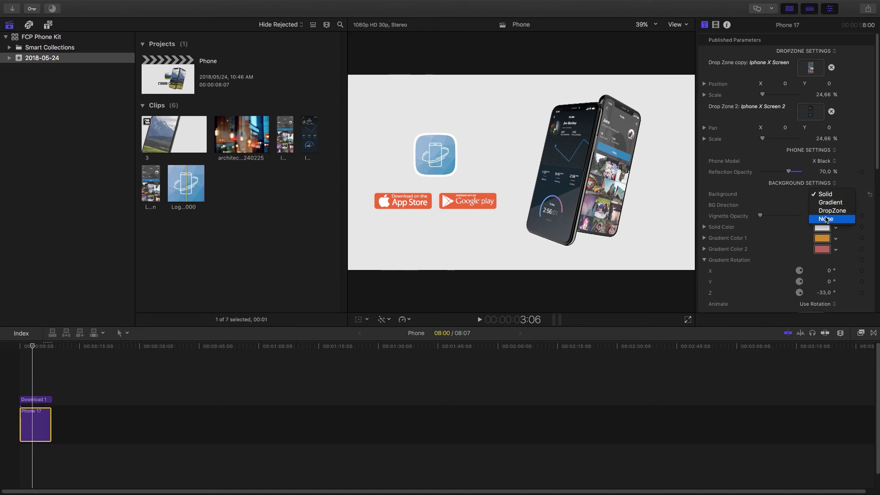
click(825, 216)
scroll(849, 184, down, 5)
click(811, 229)
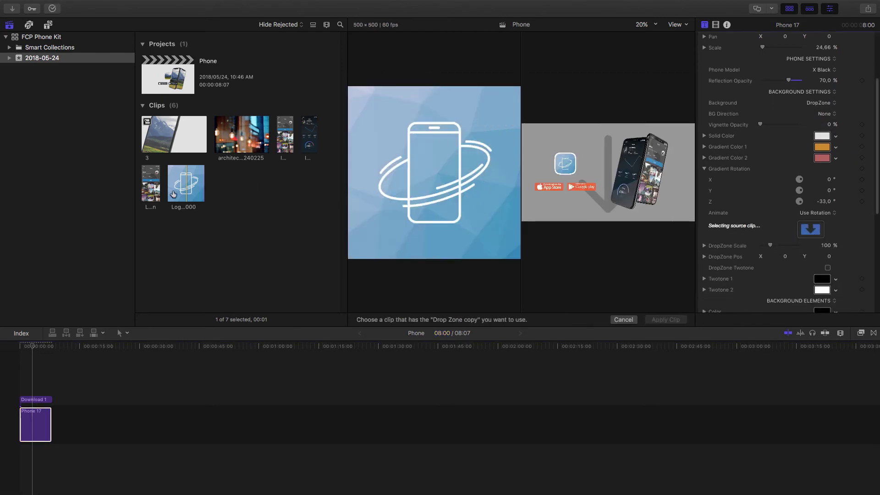
click(239, 137)
click(675, 320)
Step: Enable DropZone Twotone for the Phone 17 background and play the animation from the start
scroll(879, 227, down, 3)
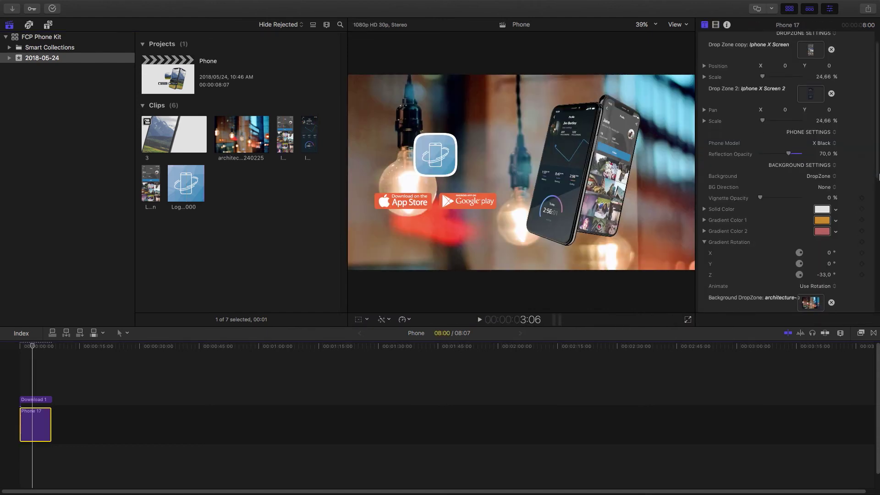
click(828, 229)
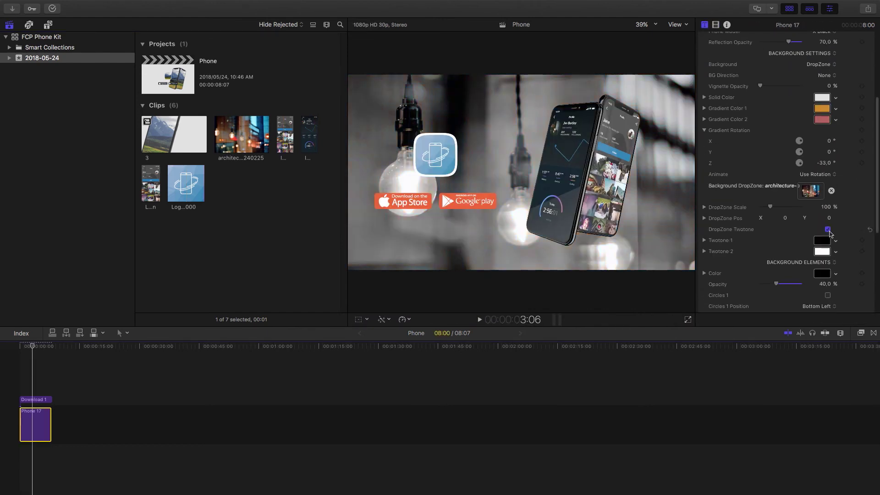
key(space)
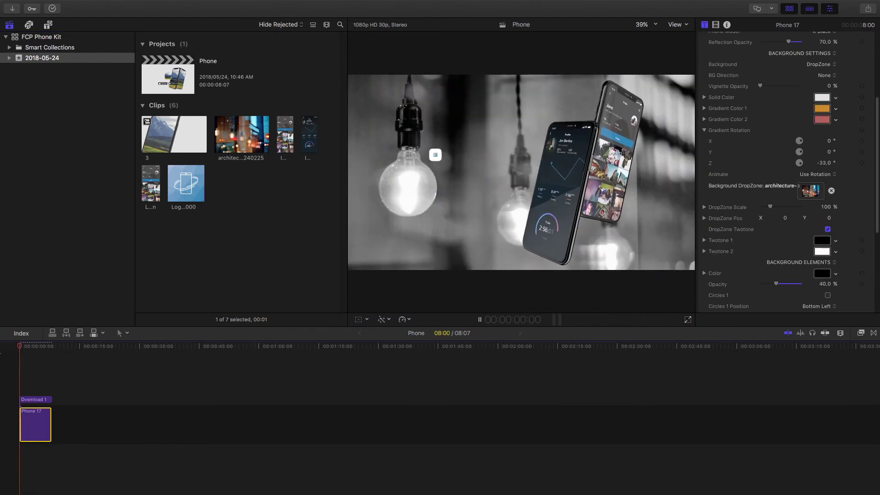
Step: Clear the whole timeline and place the FCP Phone Promo Kit Background title at the start of the primary storyline
key(super+a)
key(Delete)
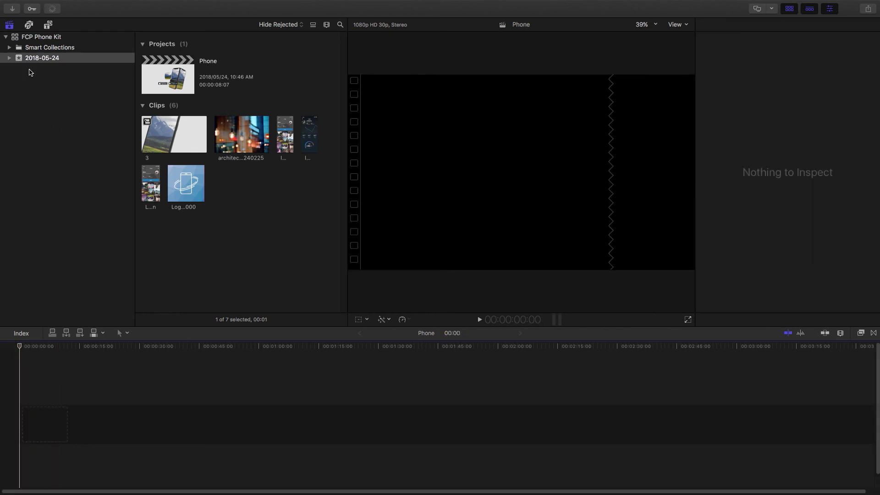
click(48, 25)
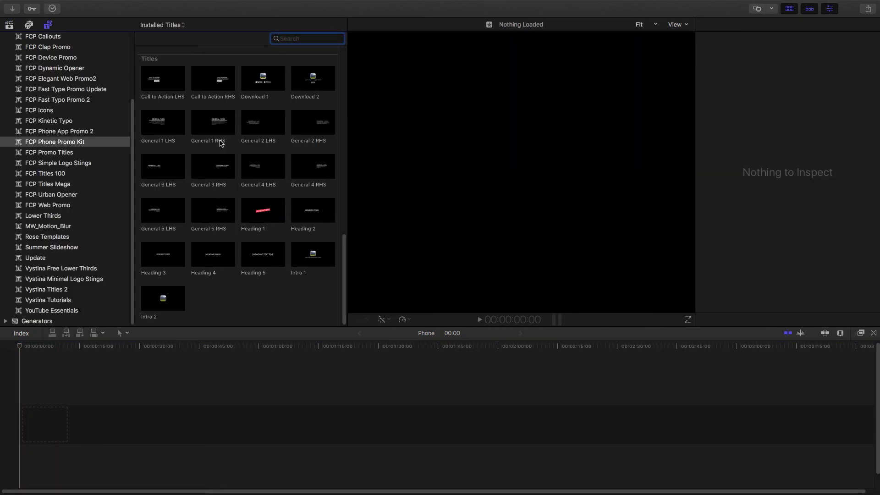
scroll(321, 215, up, 15)
scroll(302, 174, down, 5)
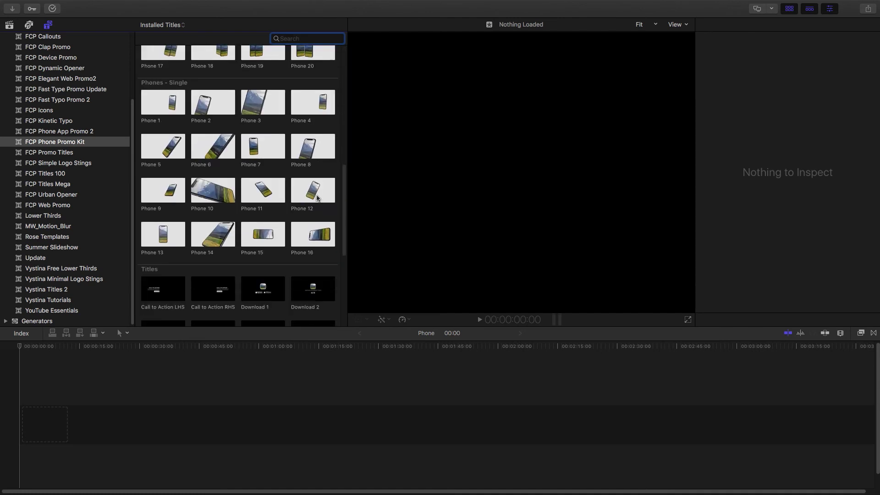
drag(344, 185, 325, 42)
drag(164, 83, 27, 420)
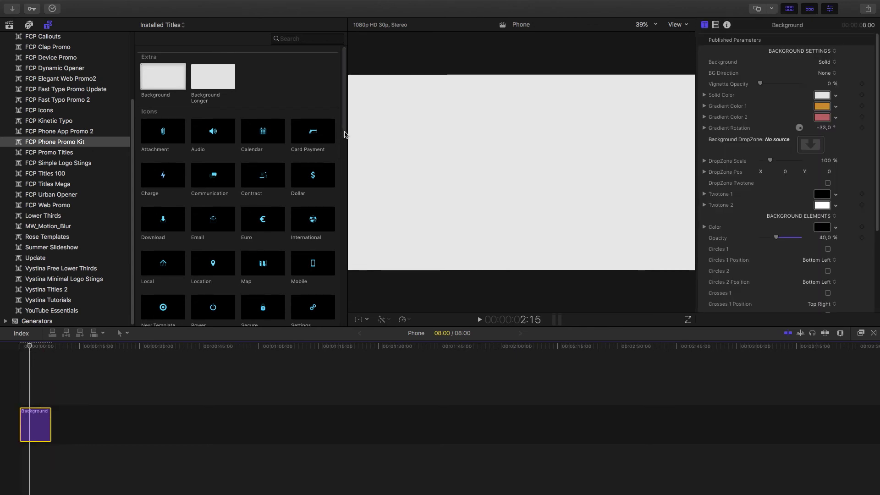
Step: Stack the single-phone titles Phone 2 and Phone 3 above the Background title at the start of the timeline
scroll(345, 134, down, 2)
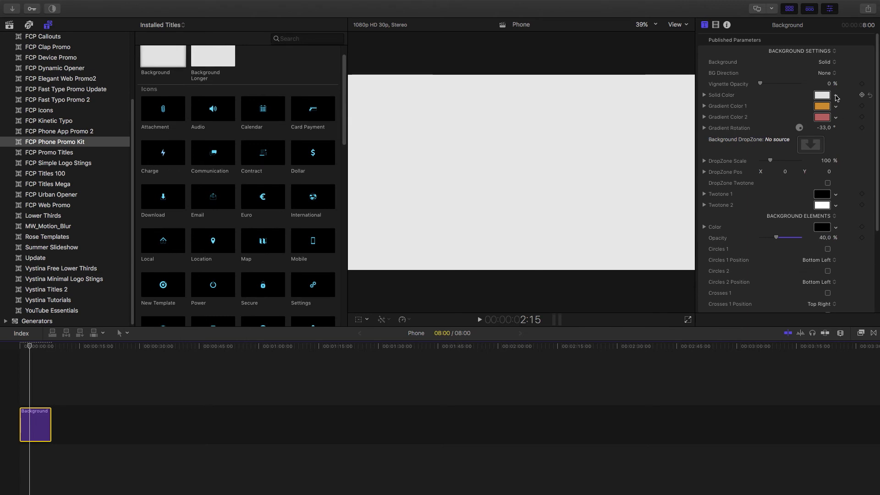
drag(341, 131, 350, 230)
drag(208, 151, 17, 399)
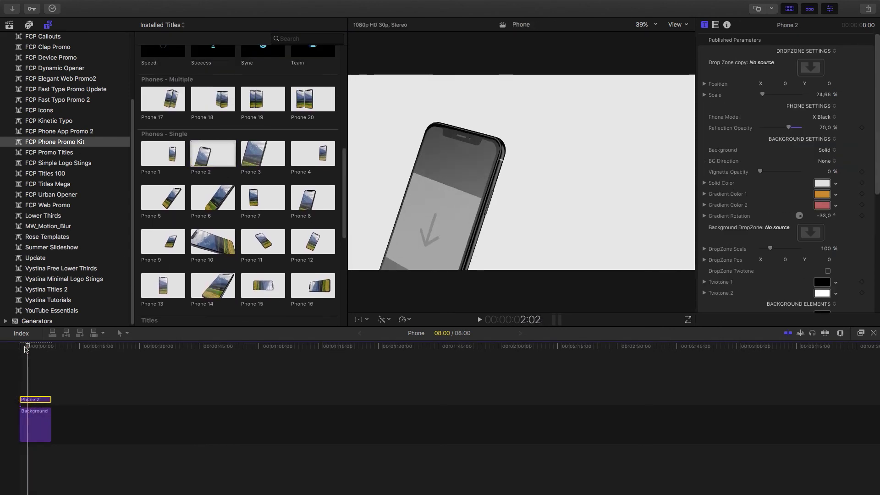
drag(261, 159, 20, 387)
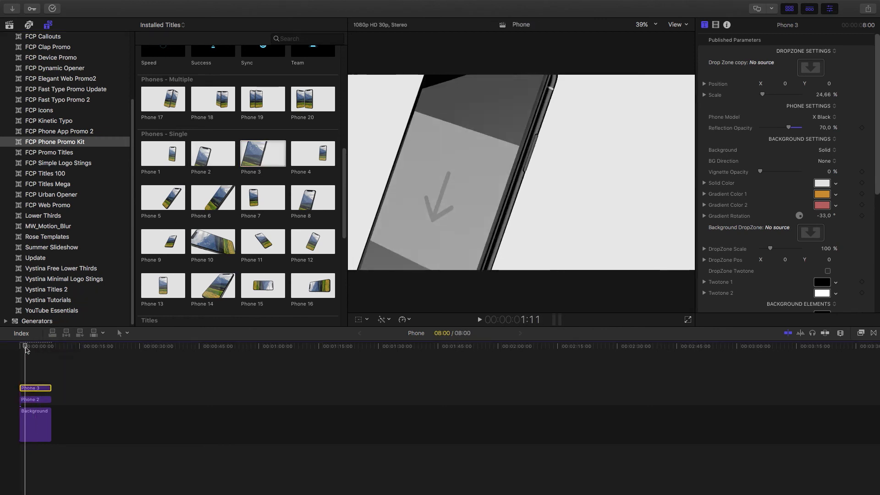
Step: Set the Background option of the Phone 2 and Phone 3 titles to None
click(35, 400)
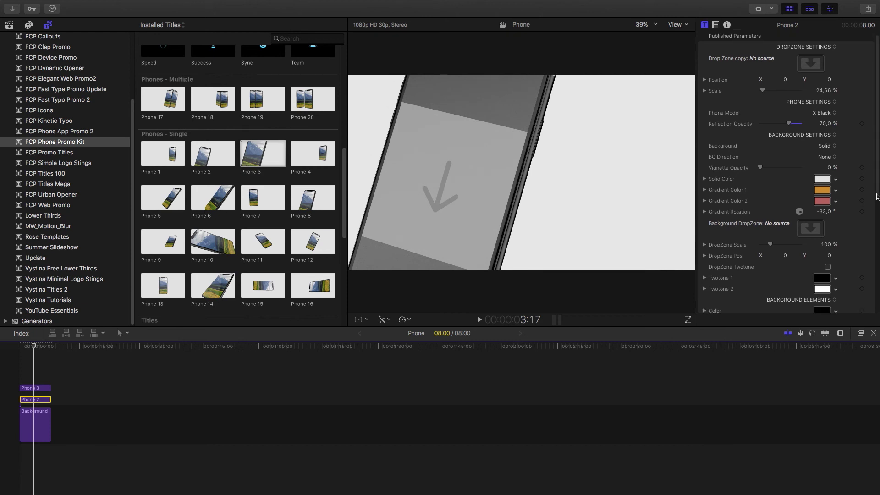
click(839, 176)
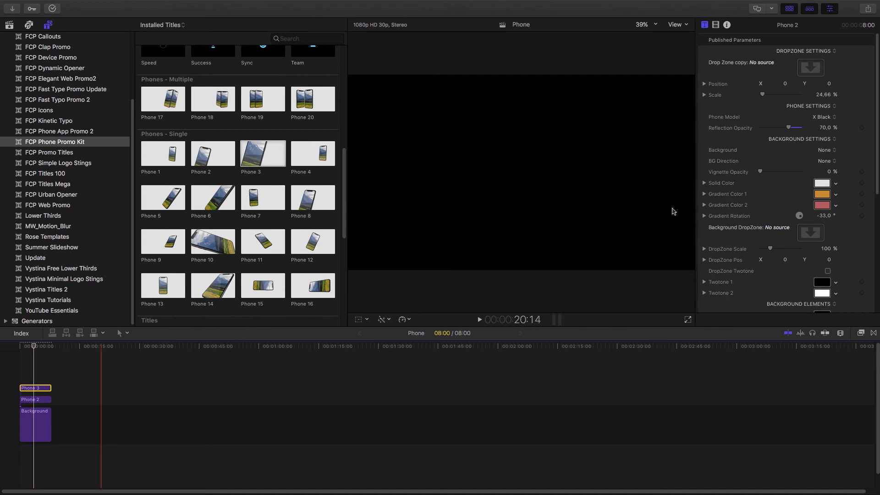
key(Return)
Step: Convert the Phone 3 title into a compound clip named P3 and trim its start so the clip lasts 4:20
right_click(31, 388)
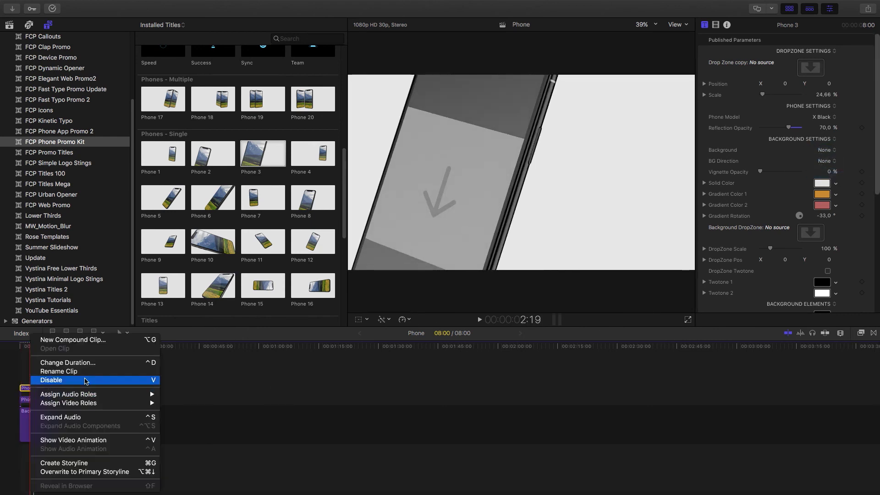
click(92, 340)
text(P)
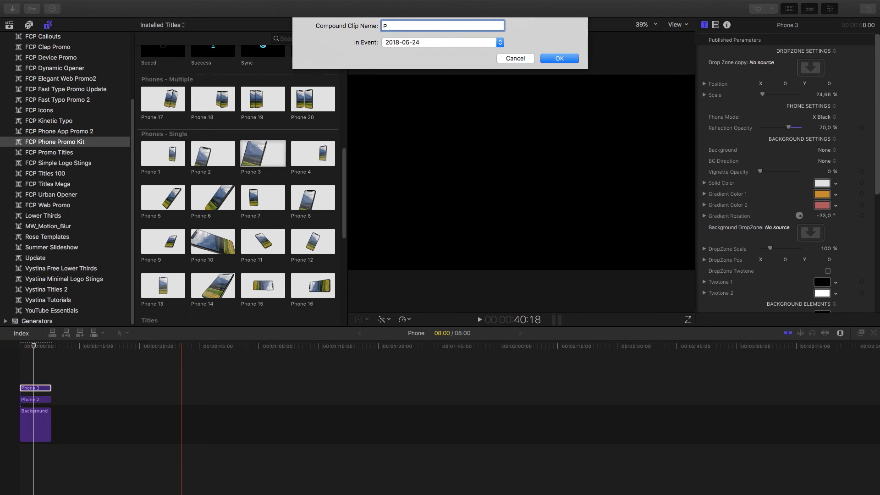
text(3)
key(Return)
drag(20, 374, 34, 374)
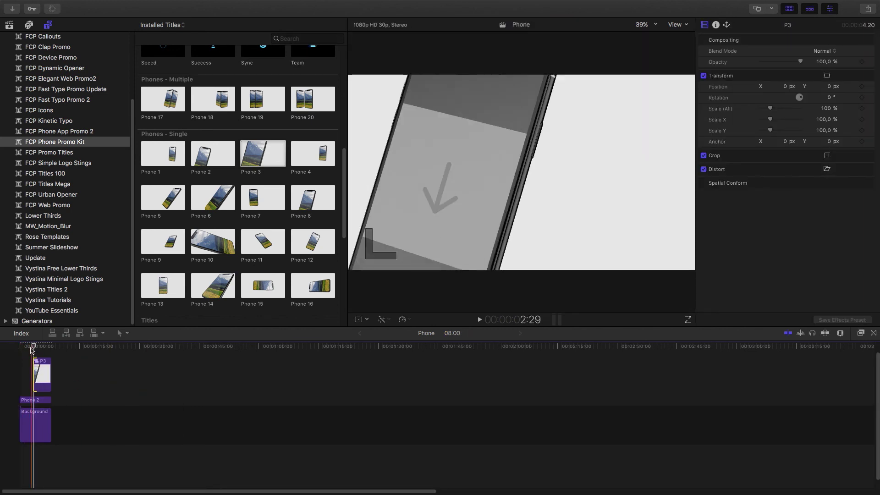
Step: Check the cut between Phone 2 and P3, and assign the architecture image to the Background title's drop zone
click(29, 429)
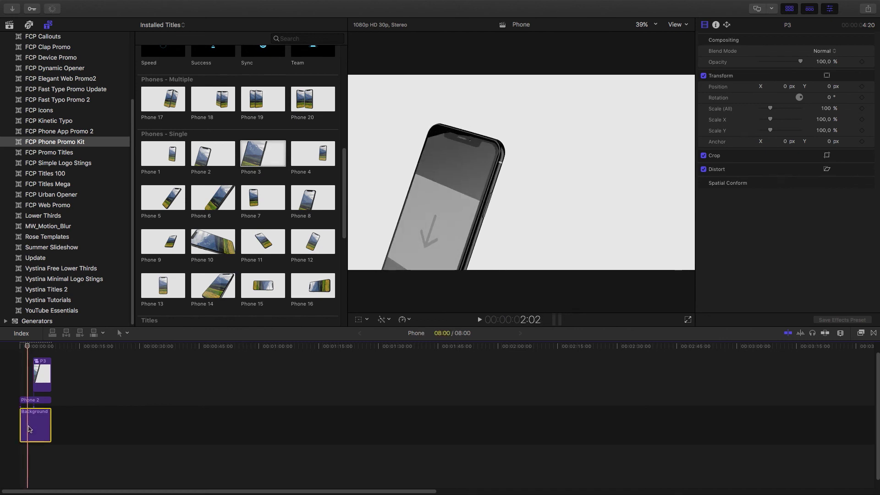
click(31, 348)
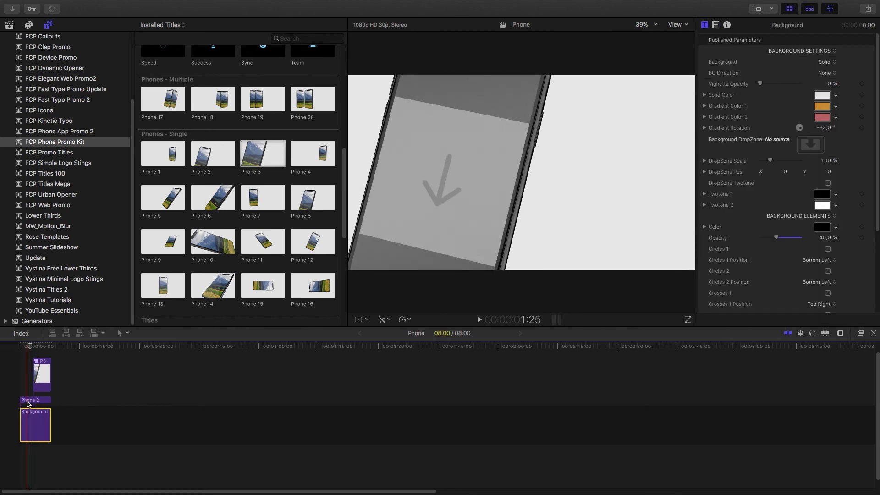
click(32, 347)
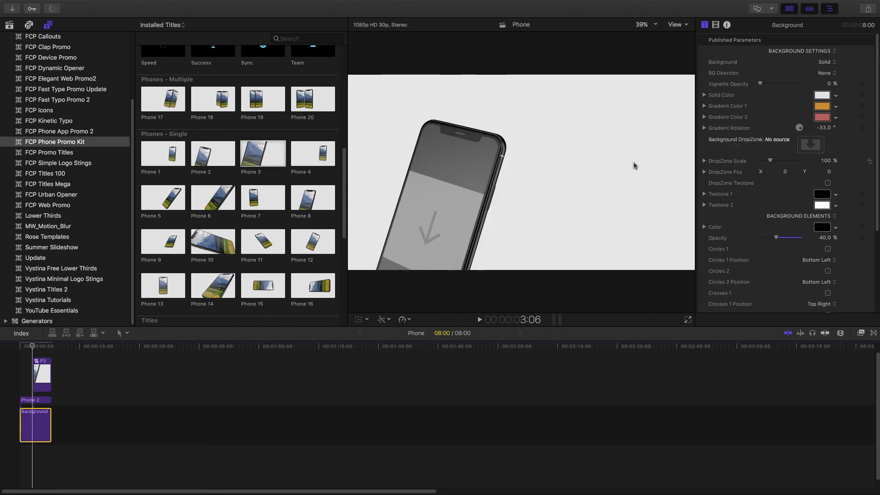
click(9, 25)
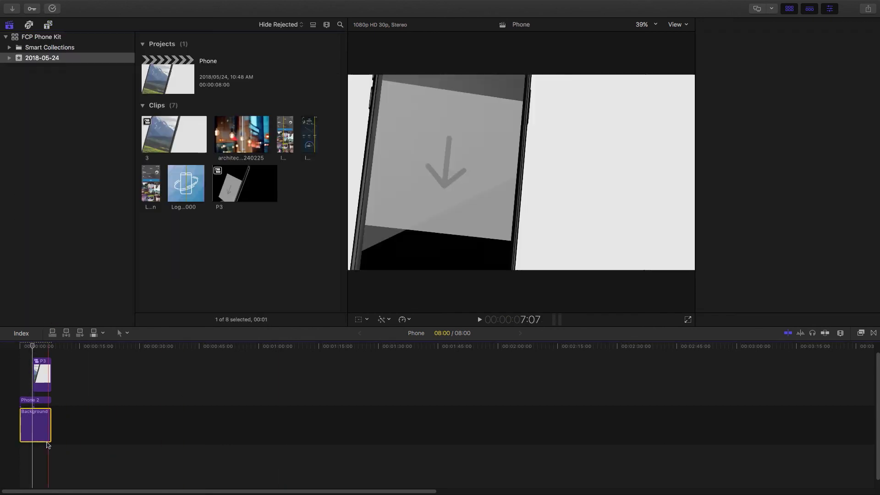
click(817, 147)
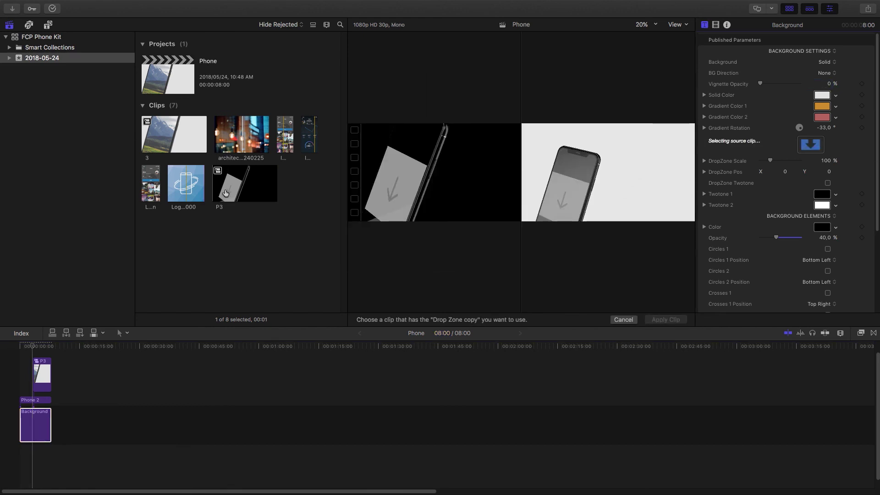
click(235, 143)
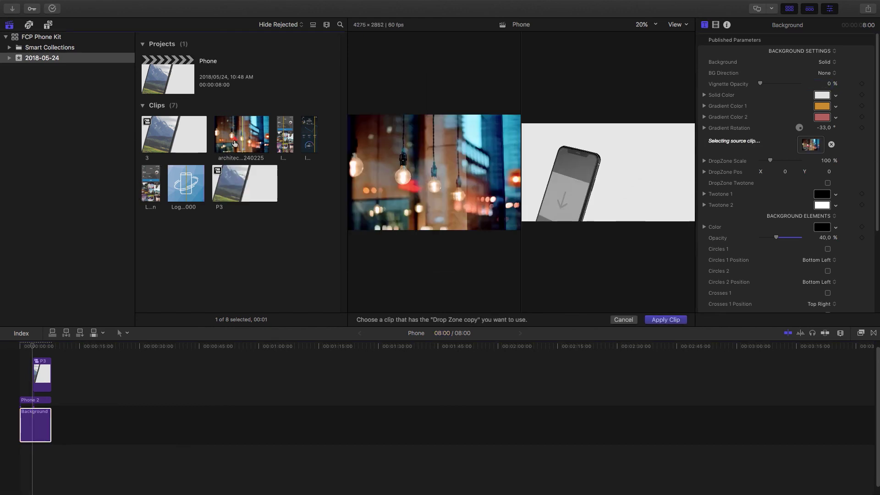
click(665, 320)
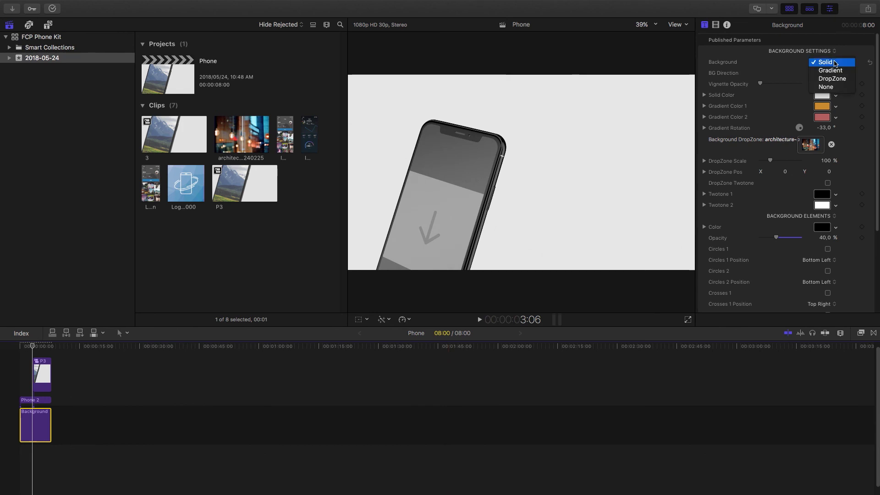
Step: Set the Background title's Background option to DropZone and its BG Direction to Zoom in then out
click(840, 80)
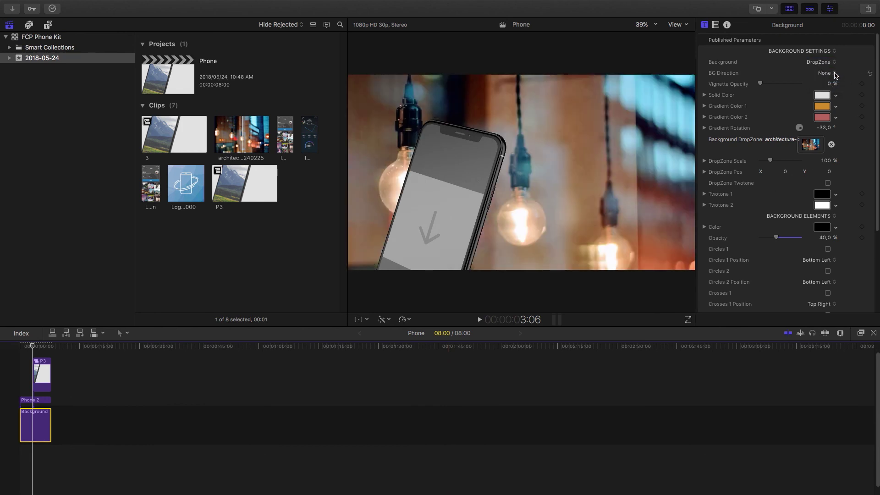
click(834, 73)
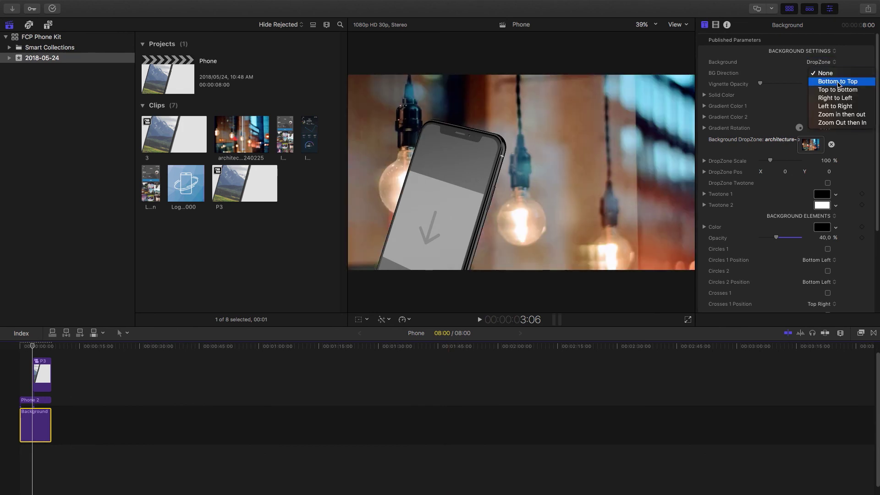
click(850, 116)
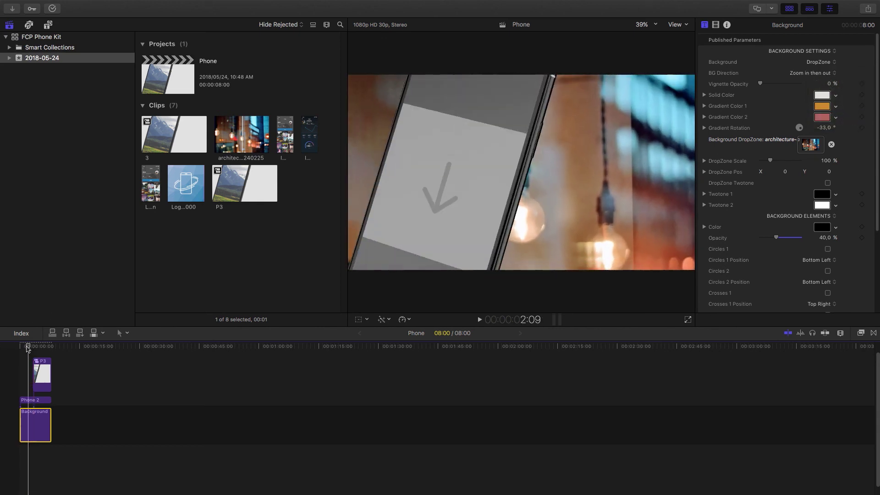
Step: Play the project from its start to check the phone animations over the zooming architecture background
key(Home)
key(space)
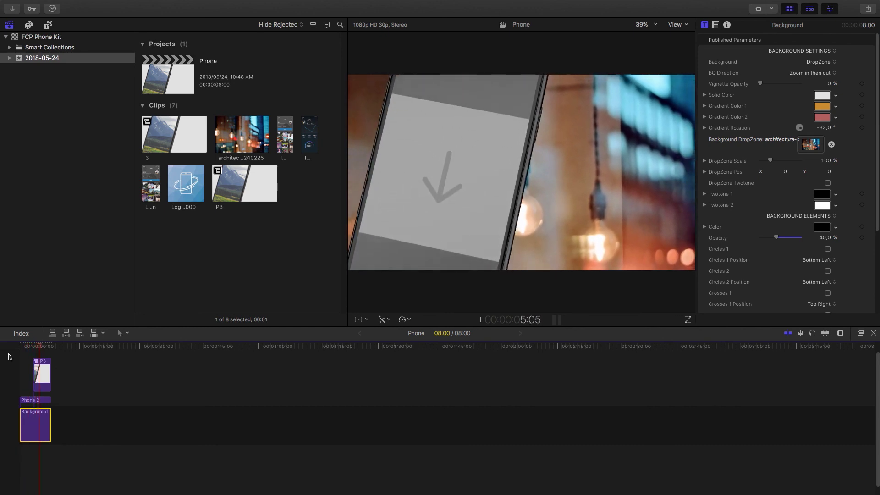
key(space)
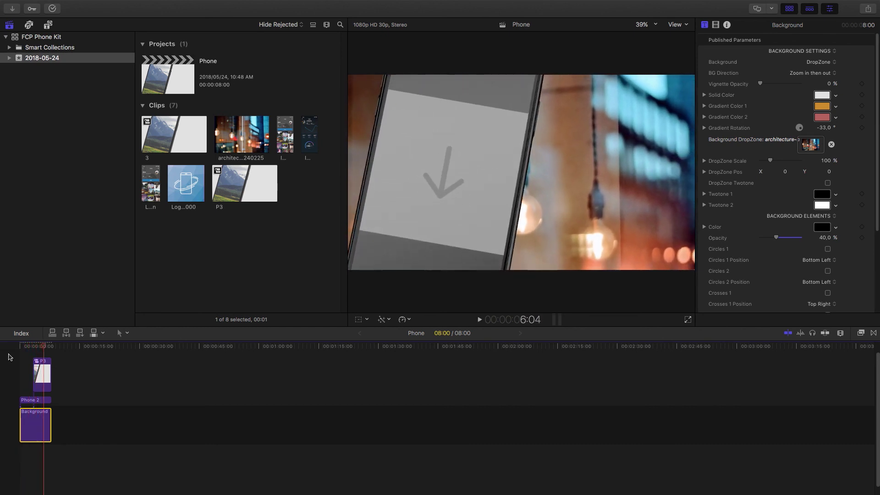
Step: Replace the timeline clips with the Background Longer title from FCP Phone Promo Kit, and connect the single-phone title Phone 4 above it
click(48, 25)
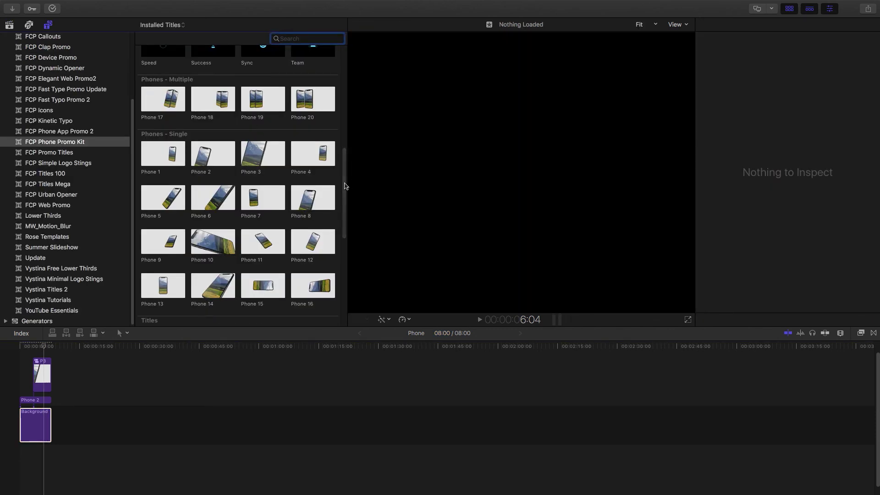
drag(346, 185, 344, 45)
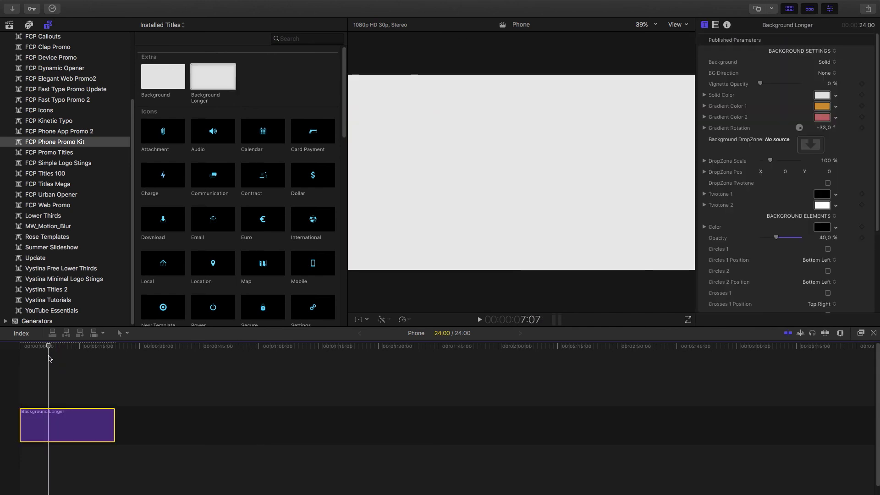
scroll(246, 171, down, 1)
scroll(245, 171, down, 5)
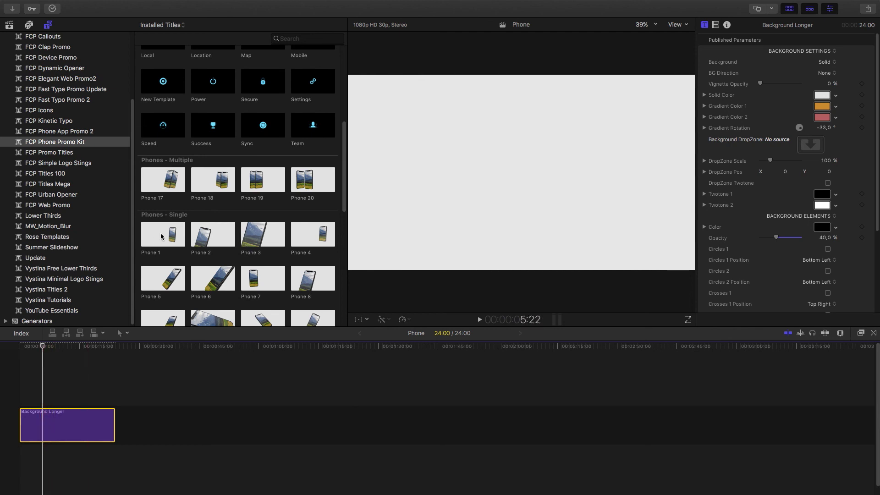
drag(313, 234, 44, 400)
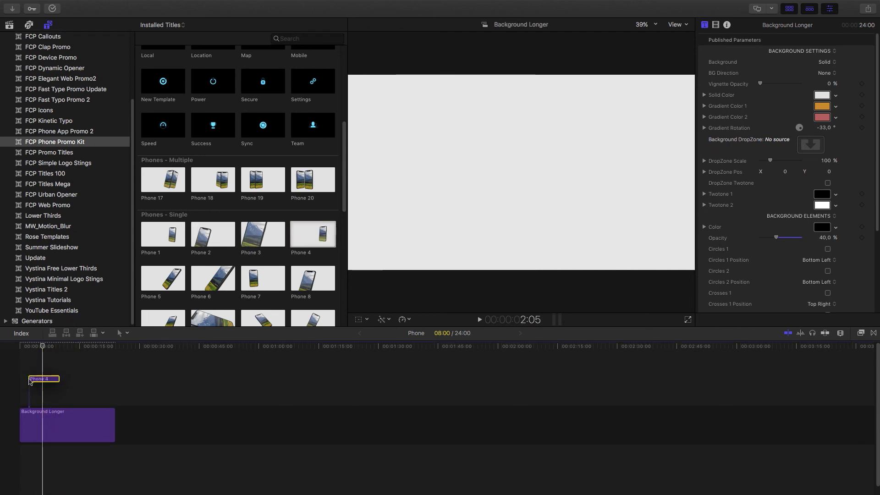